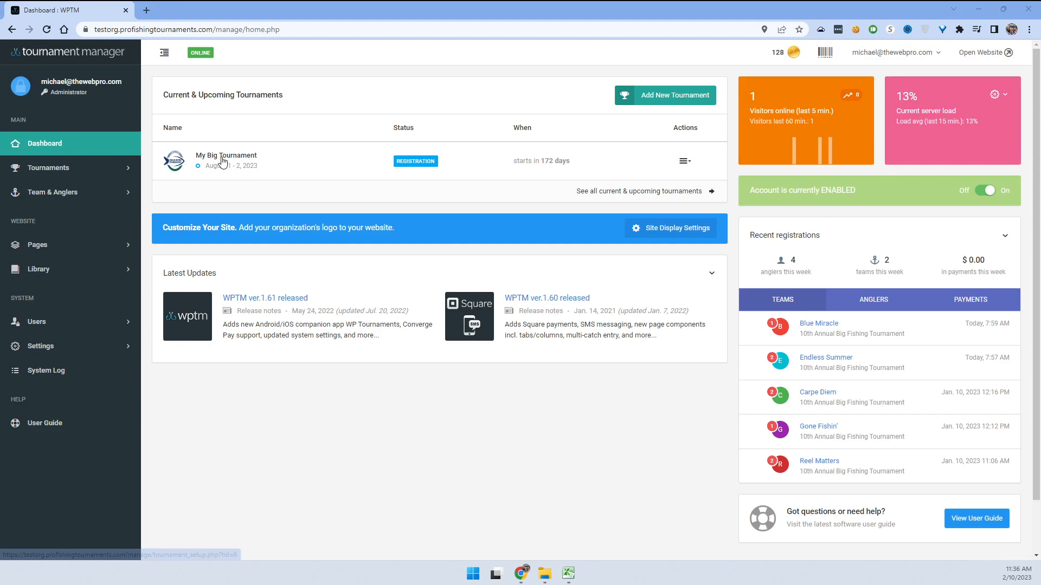
- Open My Big Tournament's setup and add the team group "TWT - $250" to it
click(223, 157)
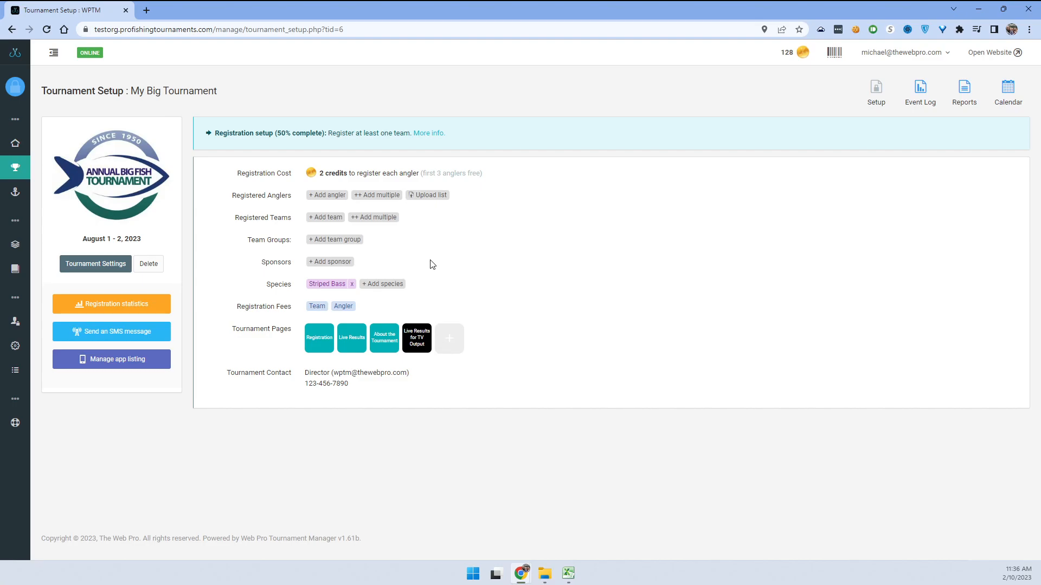
click(333, 242)
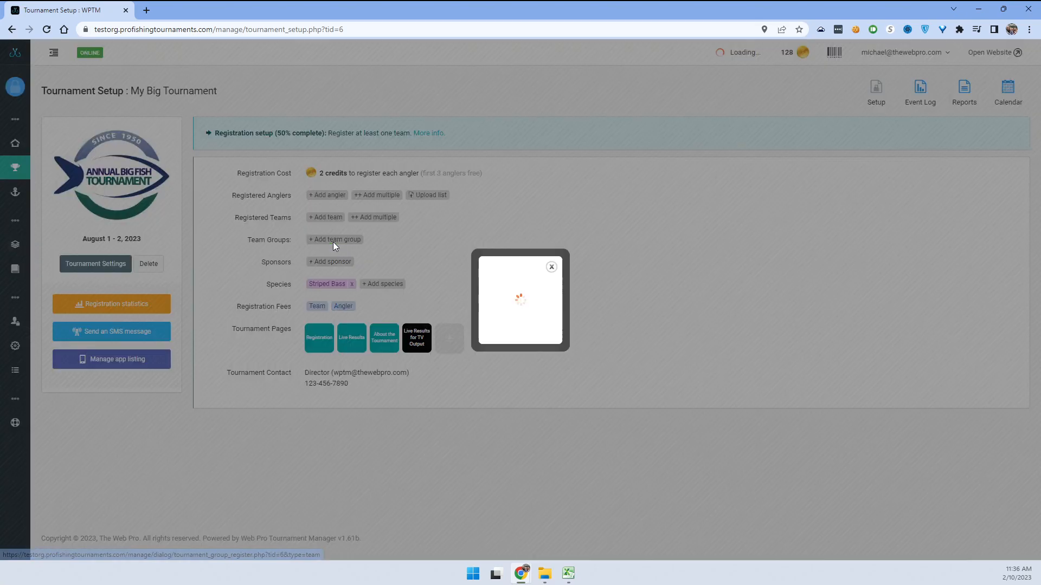
text(t)
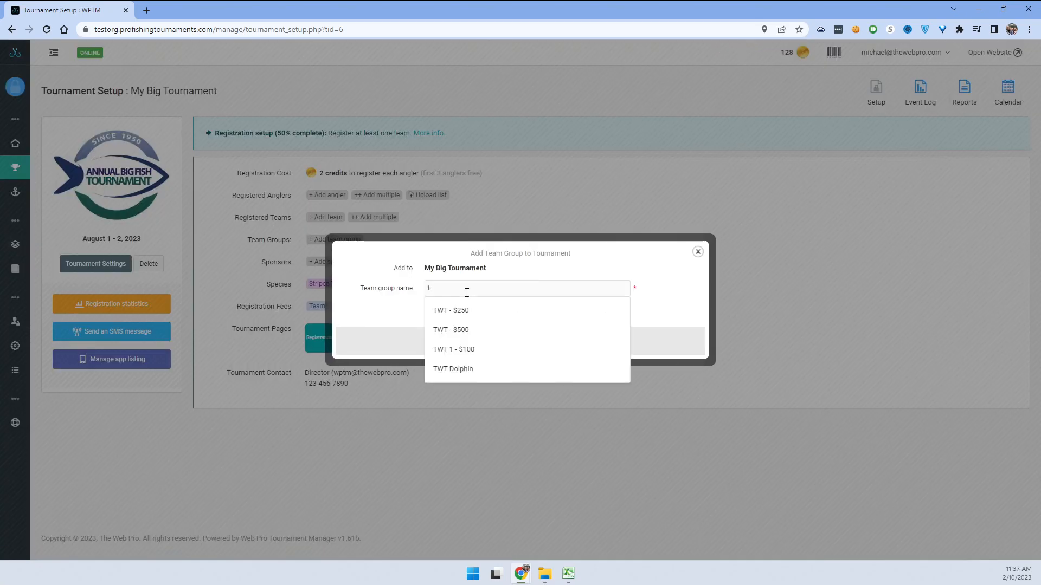
click(465, 313)
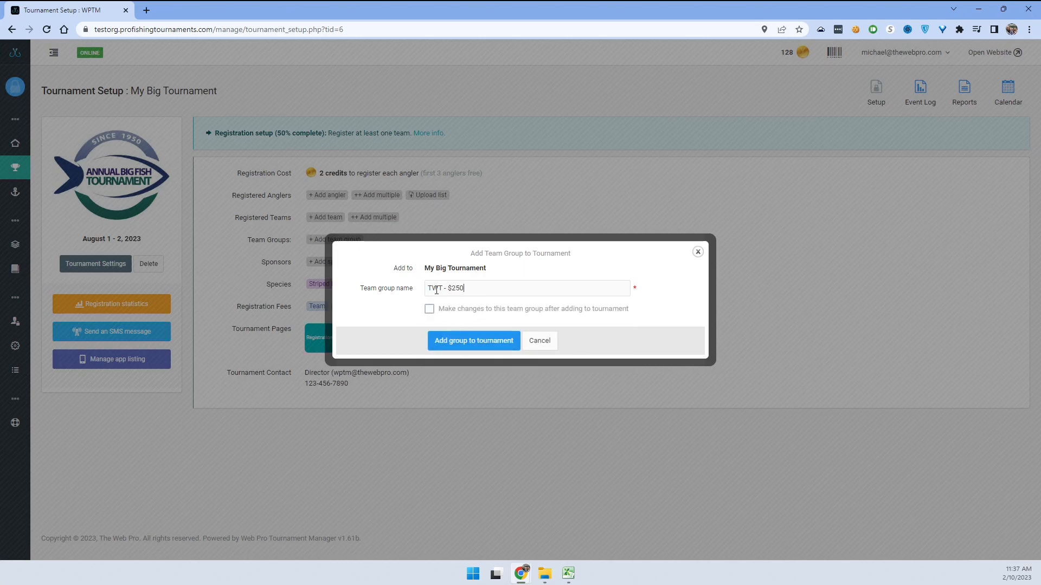
click(473, 341)
- Add the team group "TWT - $500" to the tournament
click(389, 242)
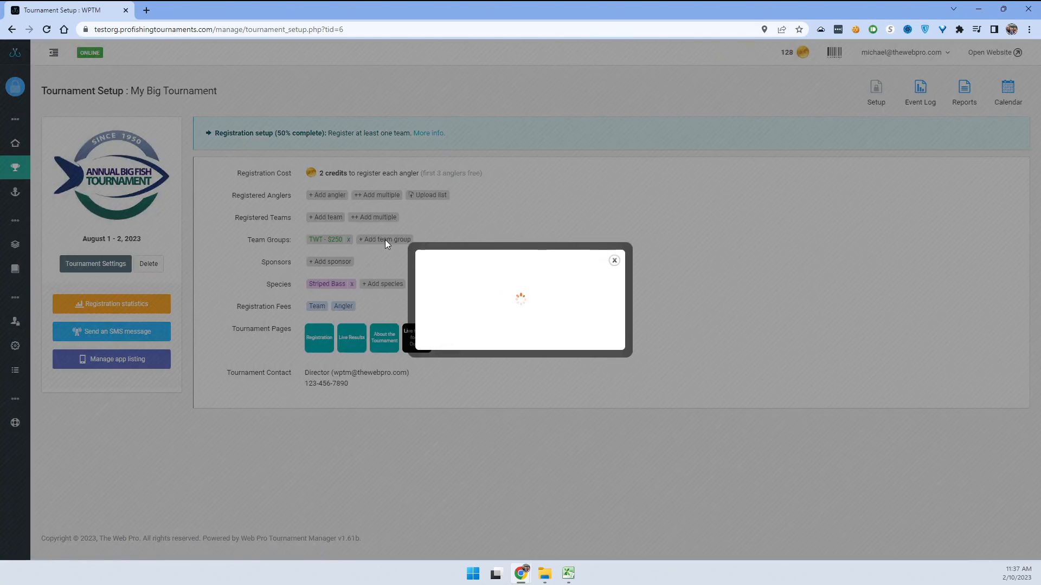
text(t)
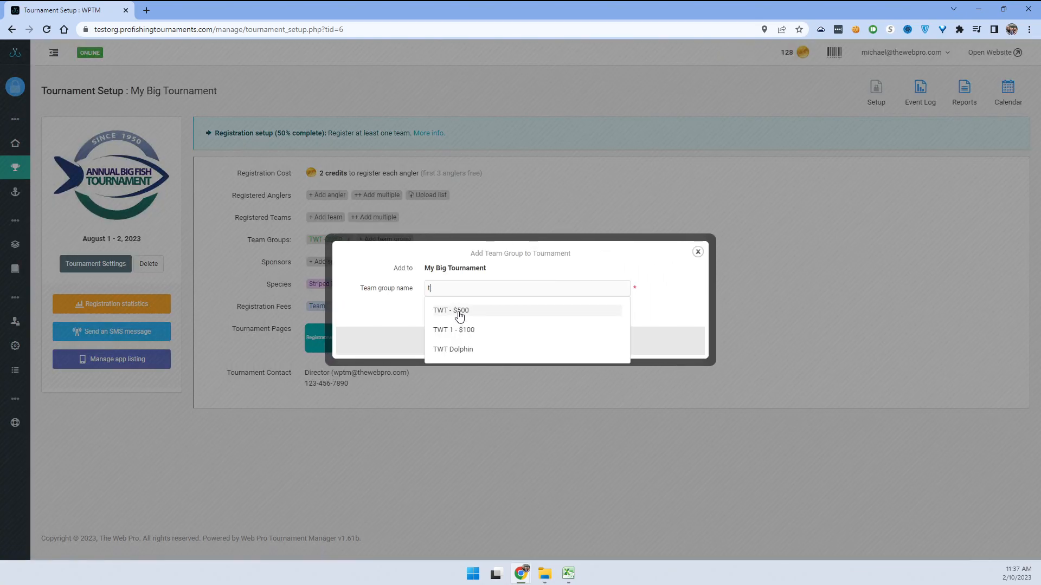
click(454, 310)
click(460, 341)
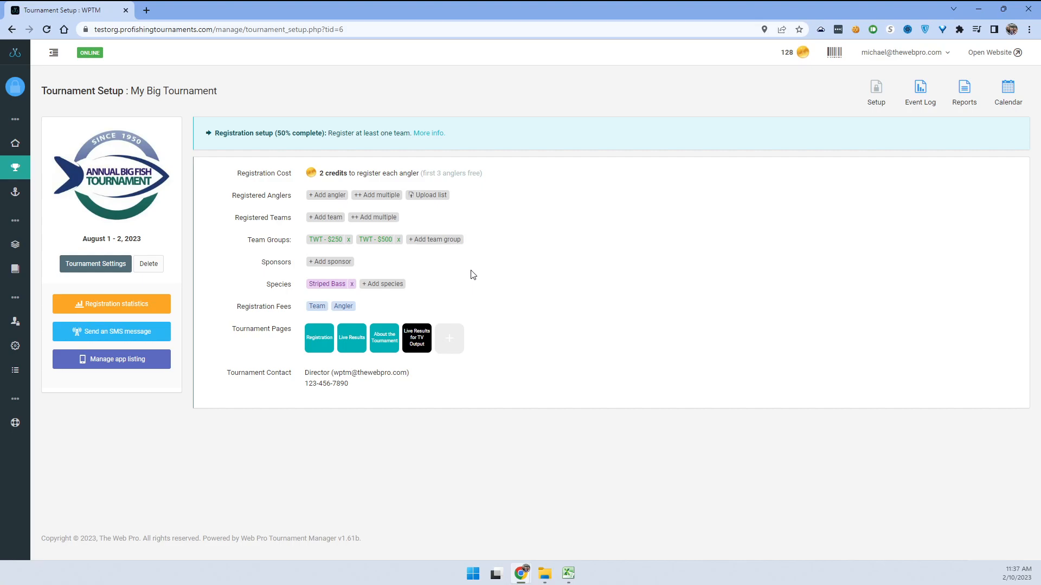
- Make sure receiving payments is enabled in the tournament's payment settings and save them
drag(235, 308, 287, 308)
click(259, 304)
click(93, 266)
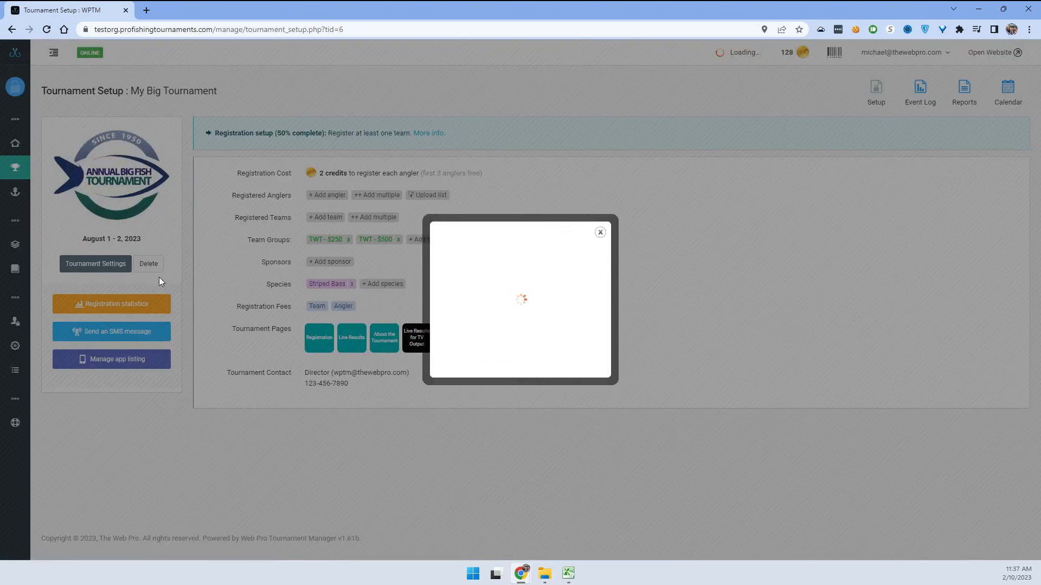
click(544, 162)
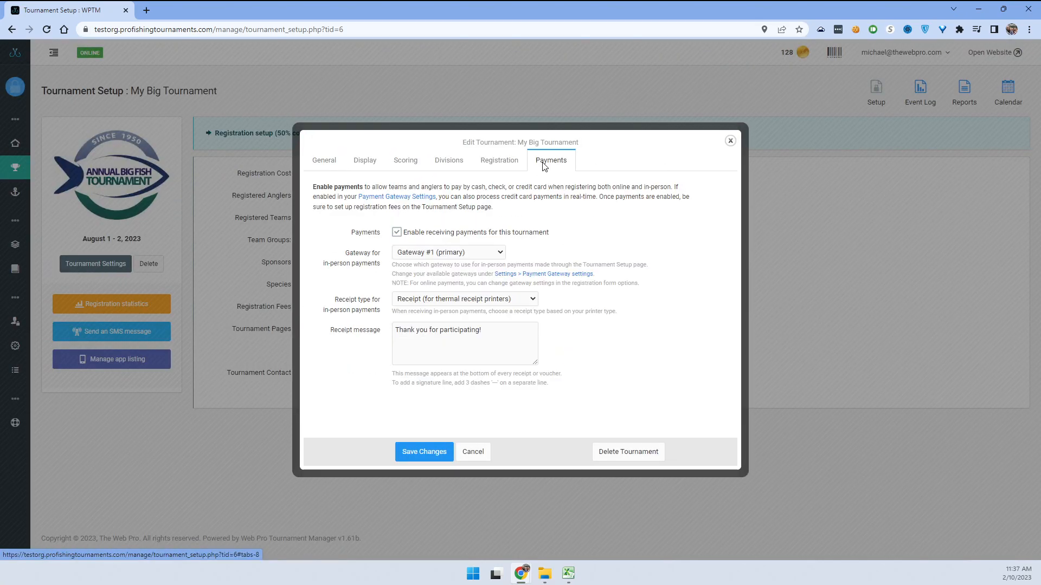
click(396, 234)
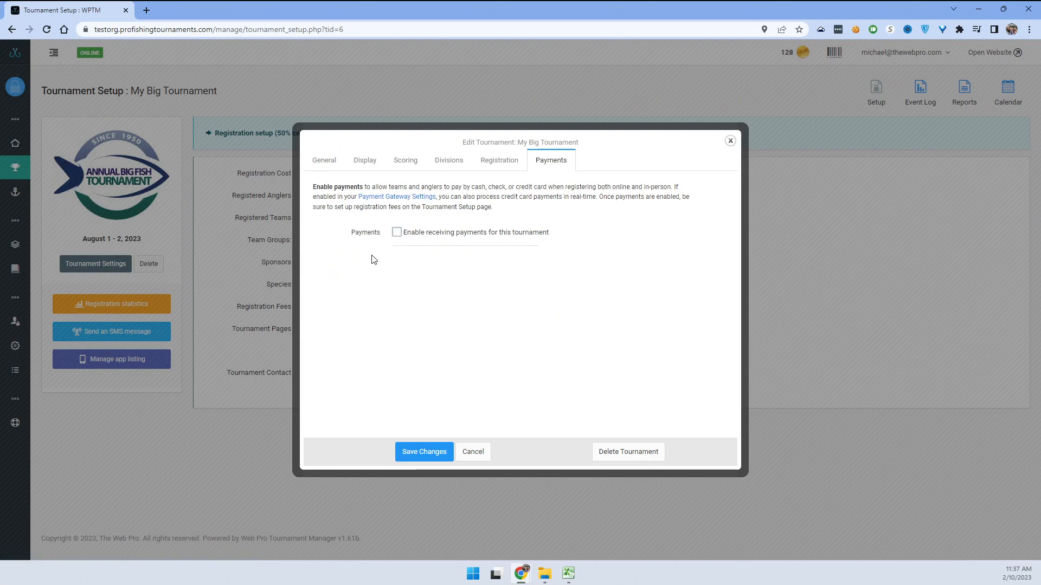
click(397, 233)
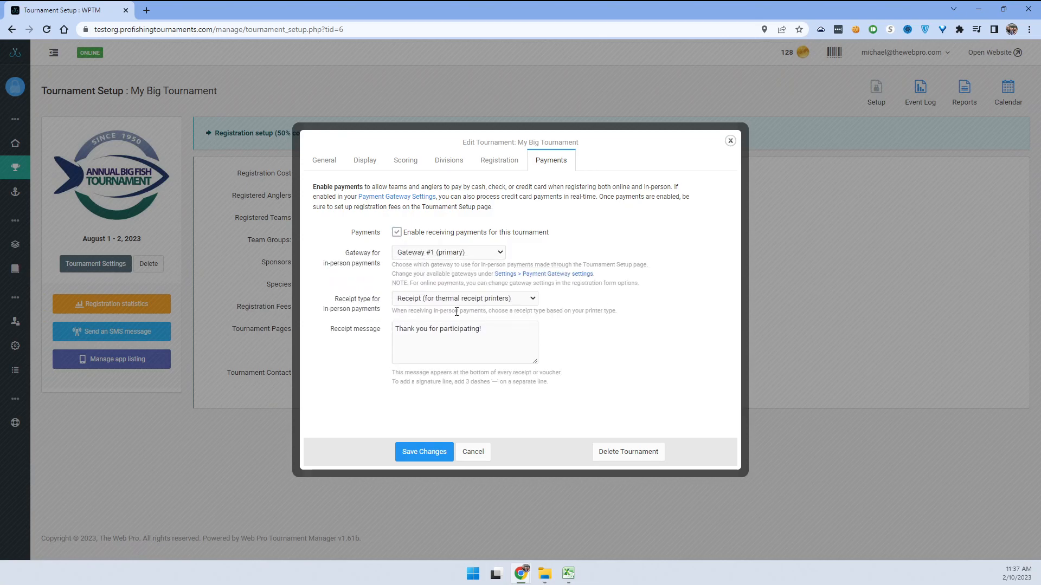
click(422, 453)
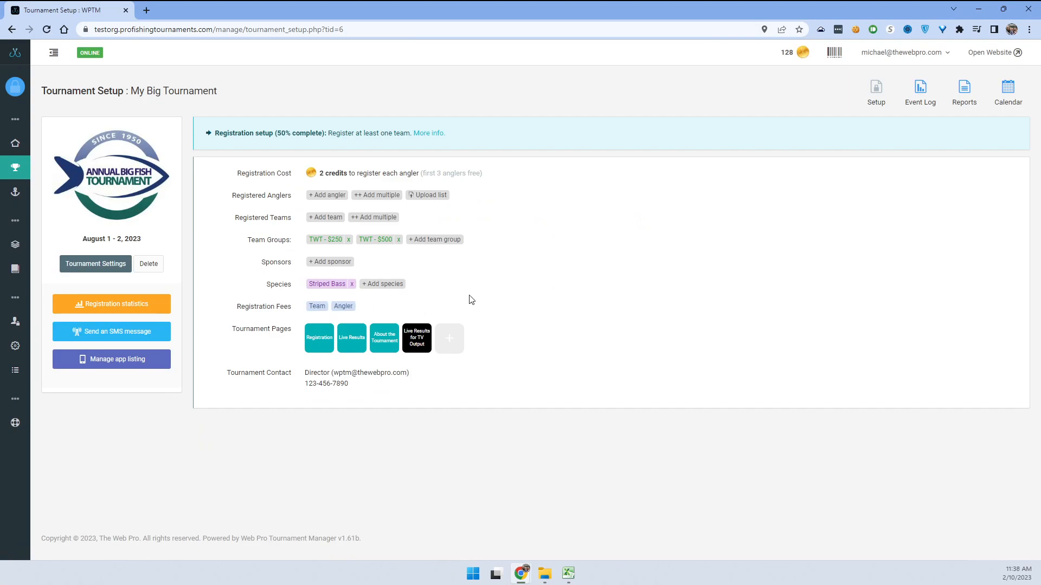
- Enable the angler registration fee and set its flat amount to 250
click(342, 307)
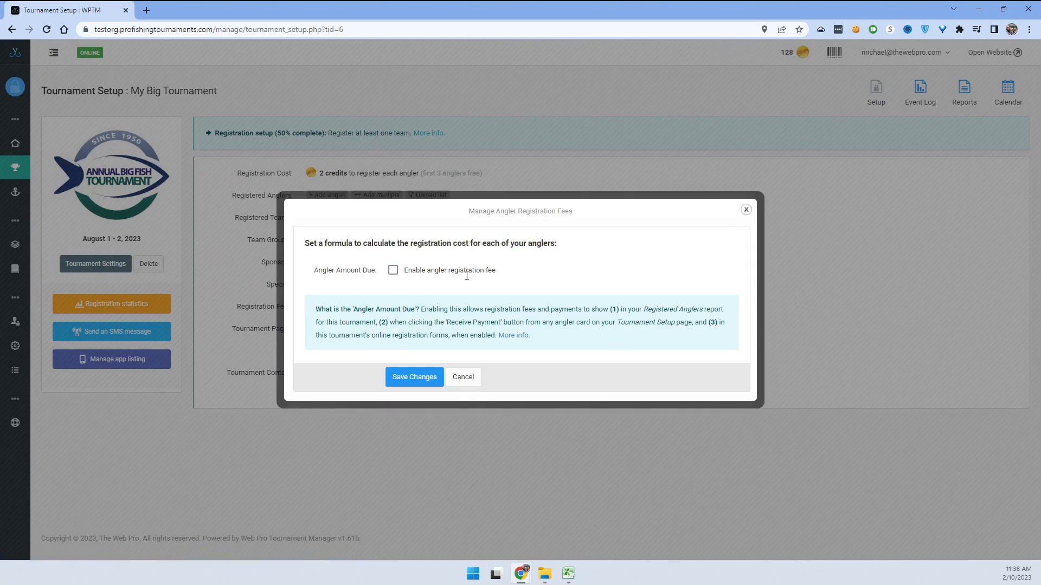
click(393, 271)
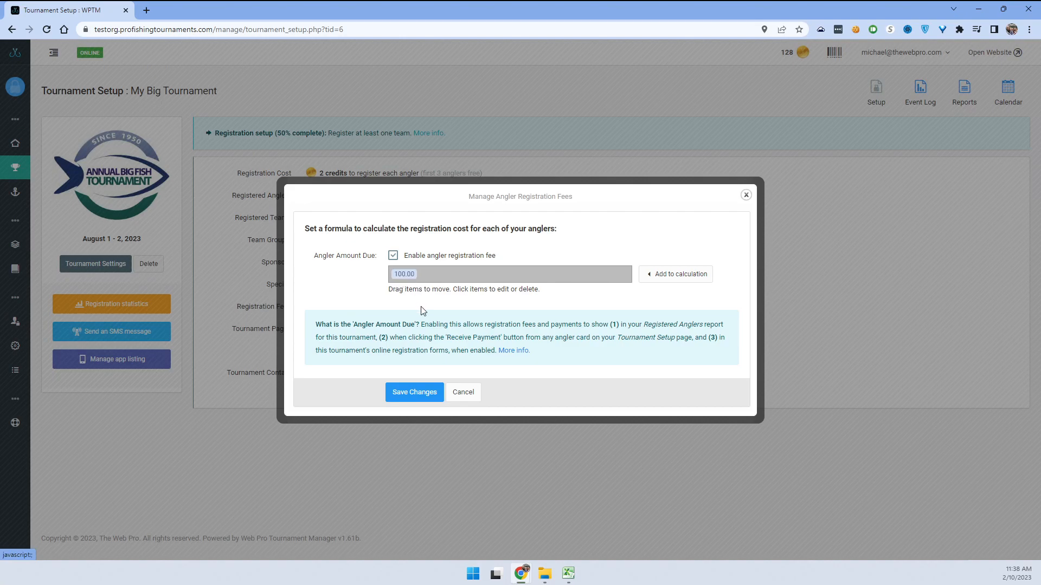
click(404, 274)
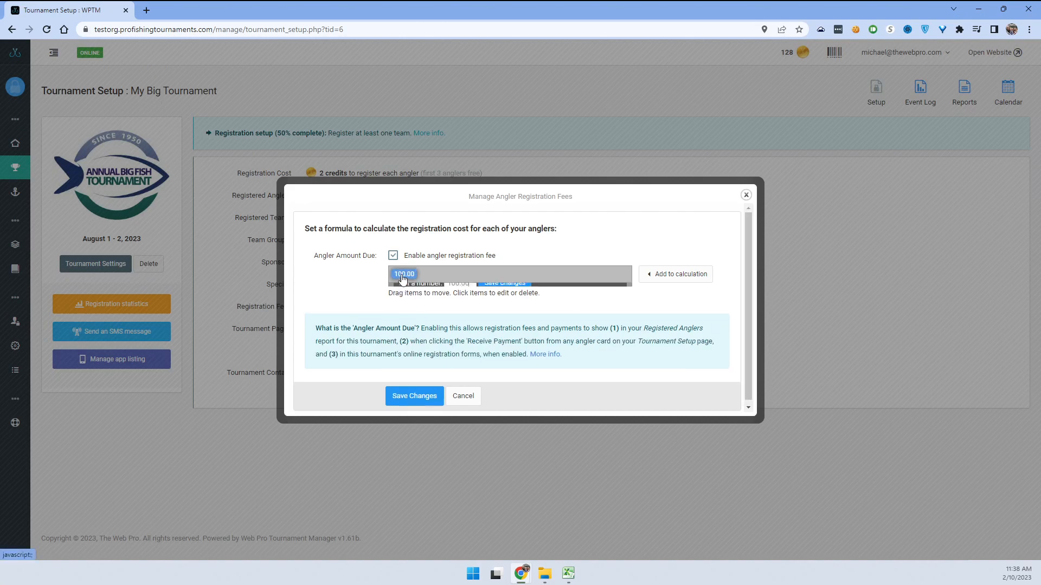
drag(465, 275, 397, 278)
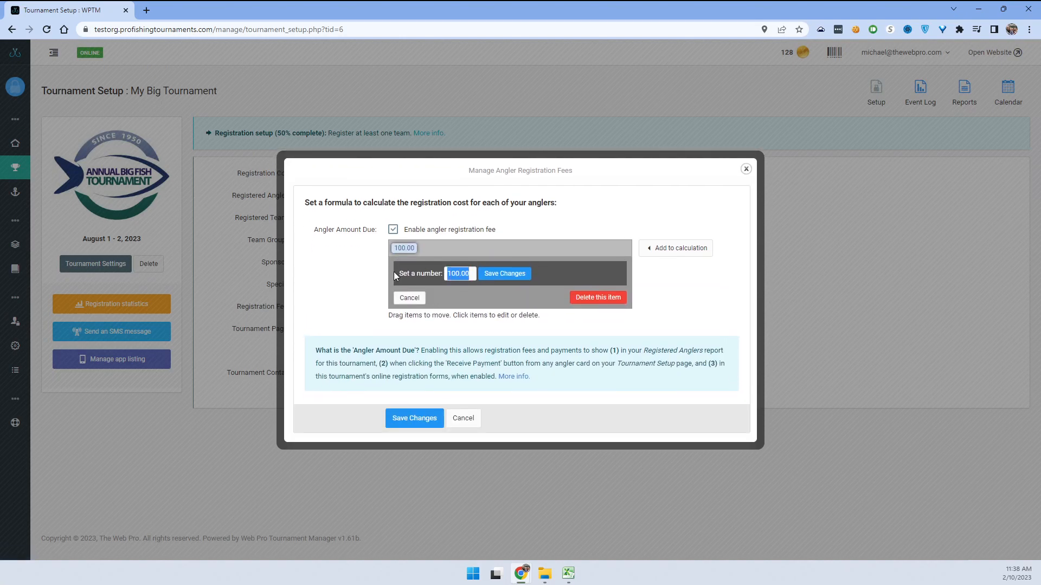
text(250)
click(514, 273)
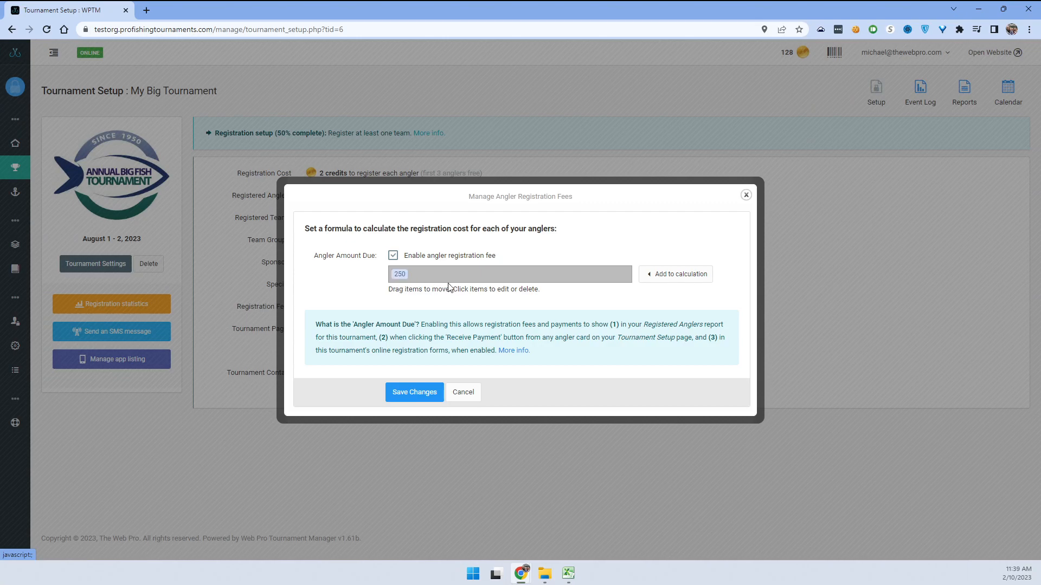
- Replace the flat 250 amount in the angler fee calculation with the Division item
click(399, 274)
click(588, 298)
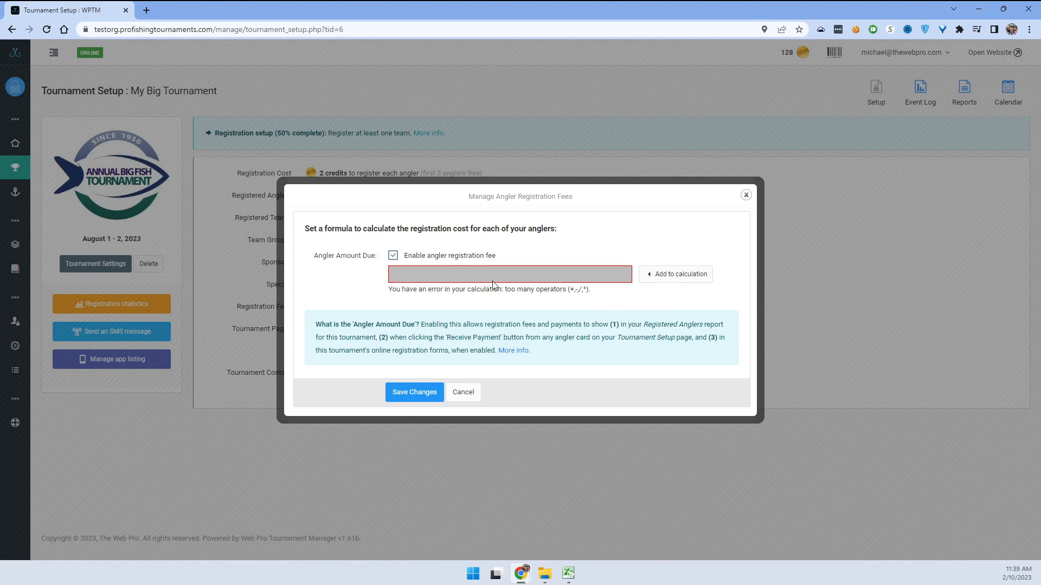
click(666, 276)
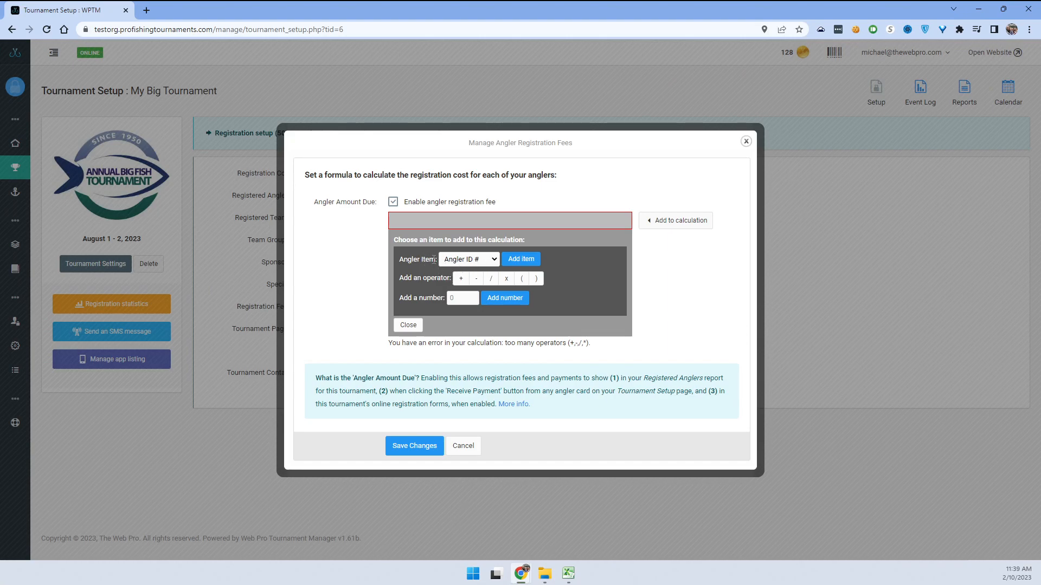
click(460, 259)
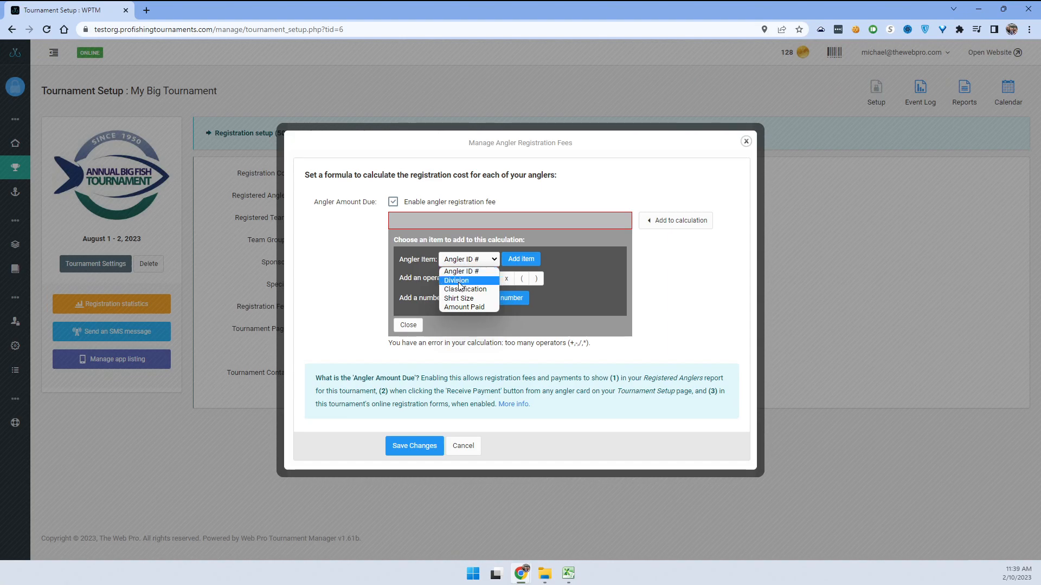
click(461, 283)
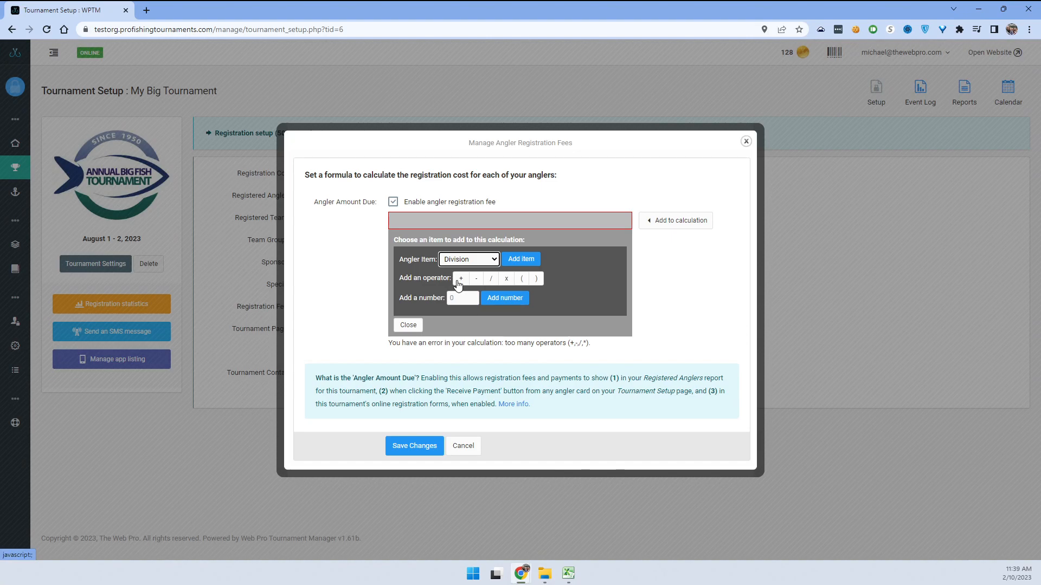
click(517, 269)
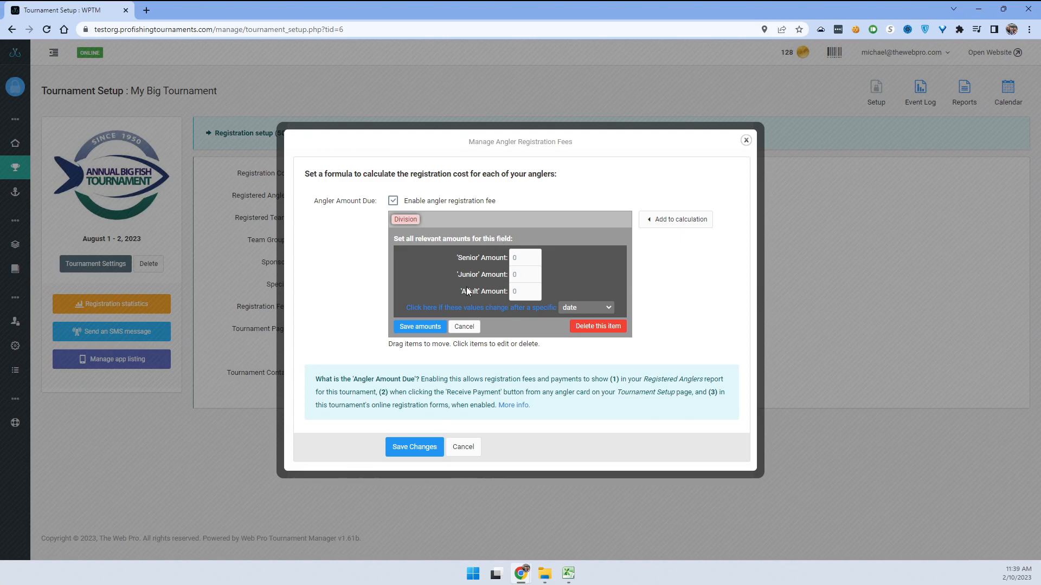
- Set the Division item's Adult amount to 250.00 and Junior amount to 100.00, and save the amounts
click(526, 291)
text(250.0)
click(524, 279)
text(100.0)
click(422, 331)
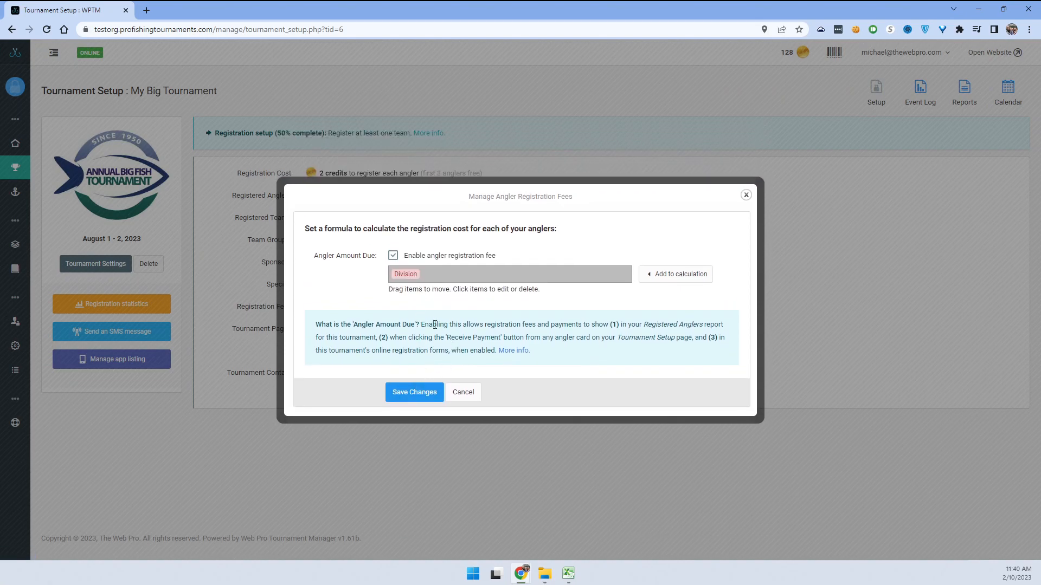
click(412, 279)
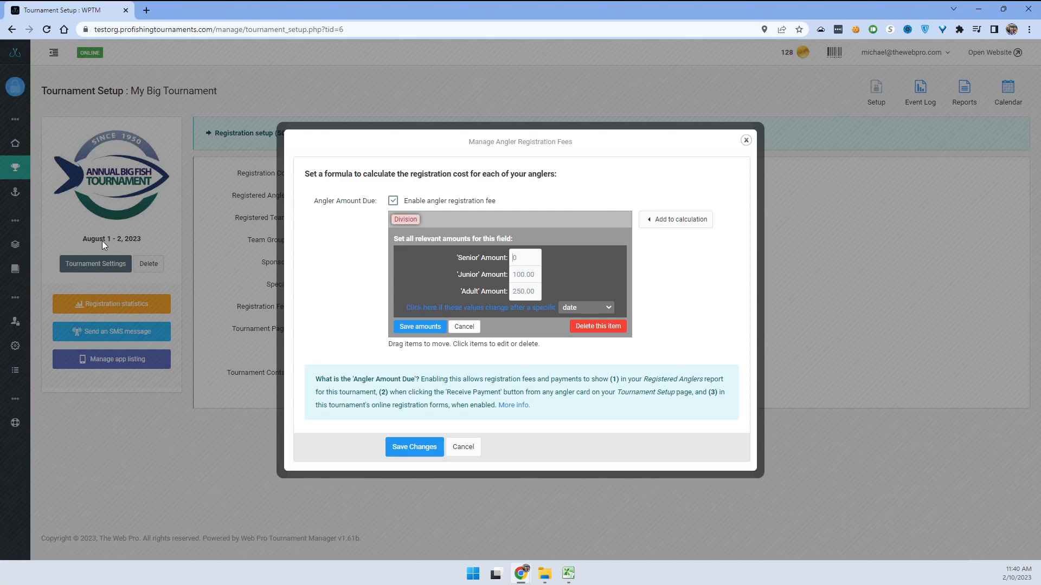
click(491, 308)
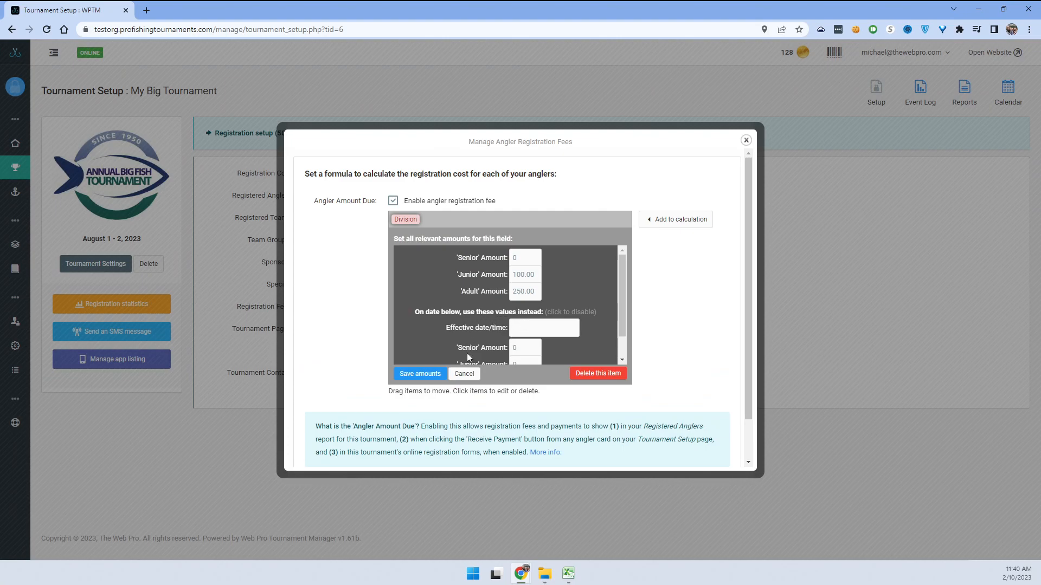
click(466, 376)
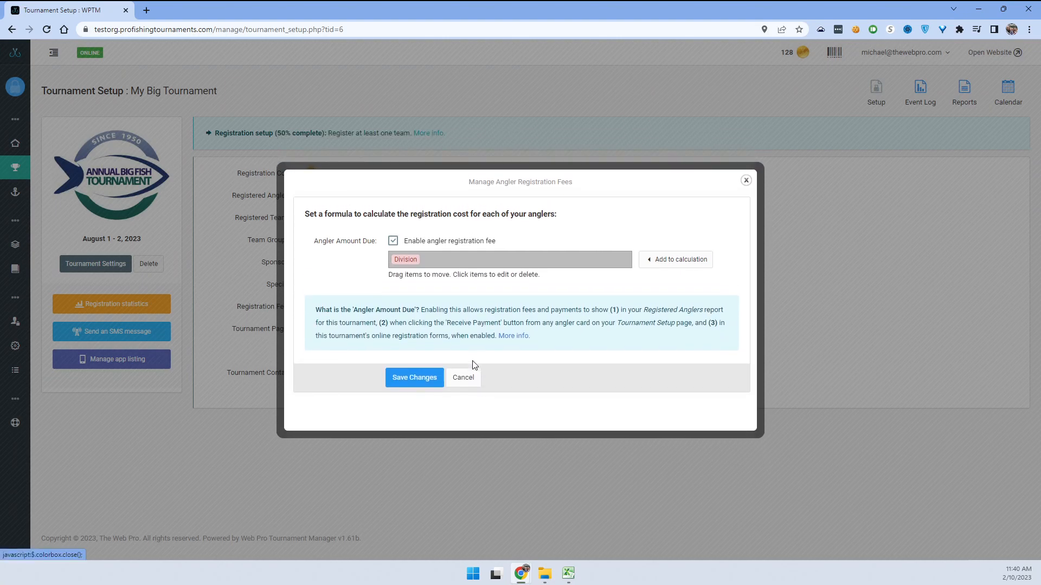
- Save the angler registration fee changes and reopen the Division item's amounts in the fee calculation
click(428, 396)
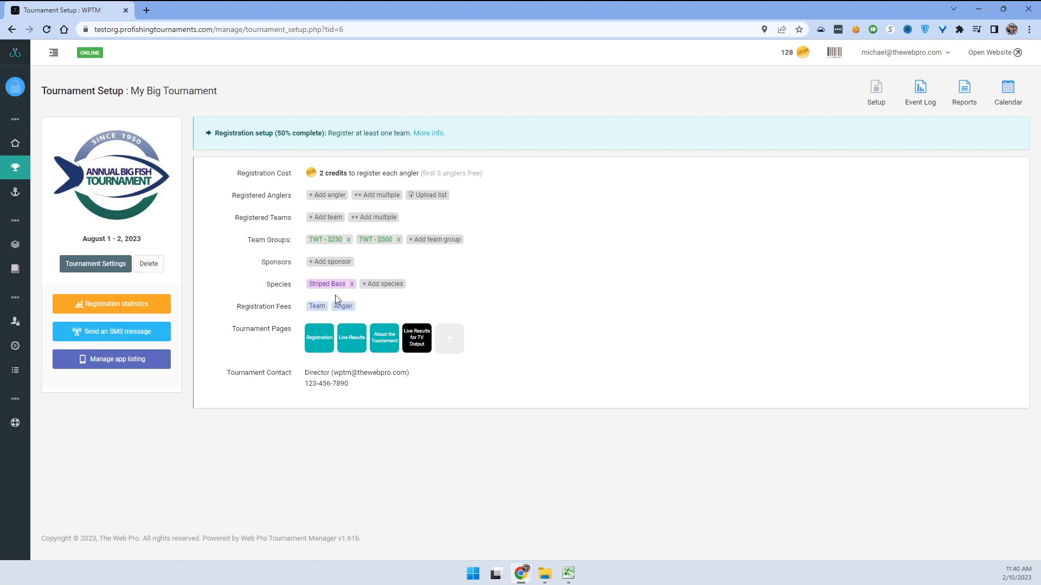
click(342, 305)
click(413, 278)
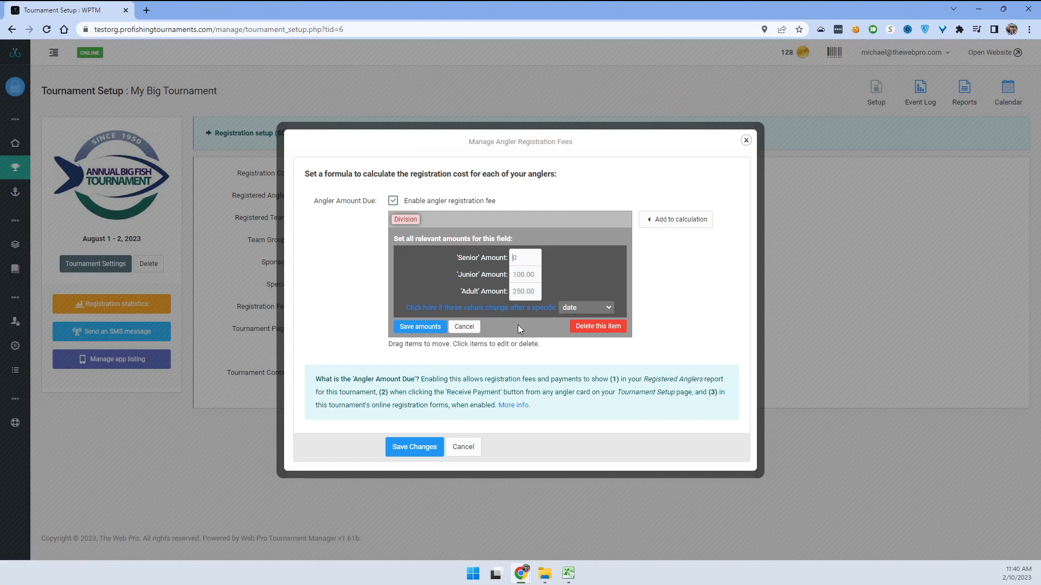
- Try angler count as the condition for changing the Division amounts and switch it back to date
click(580, 307)
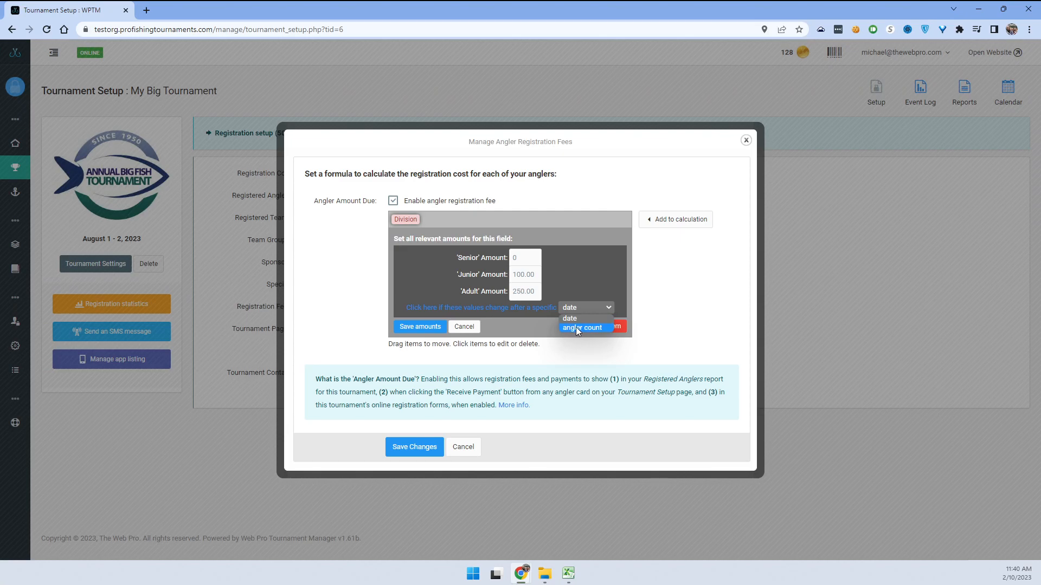
click(572, 328)
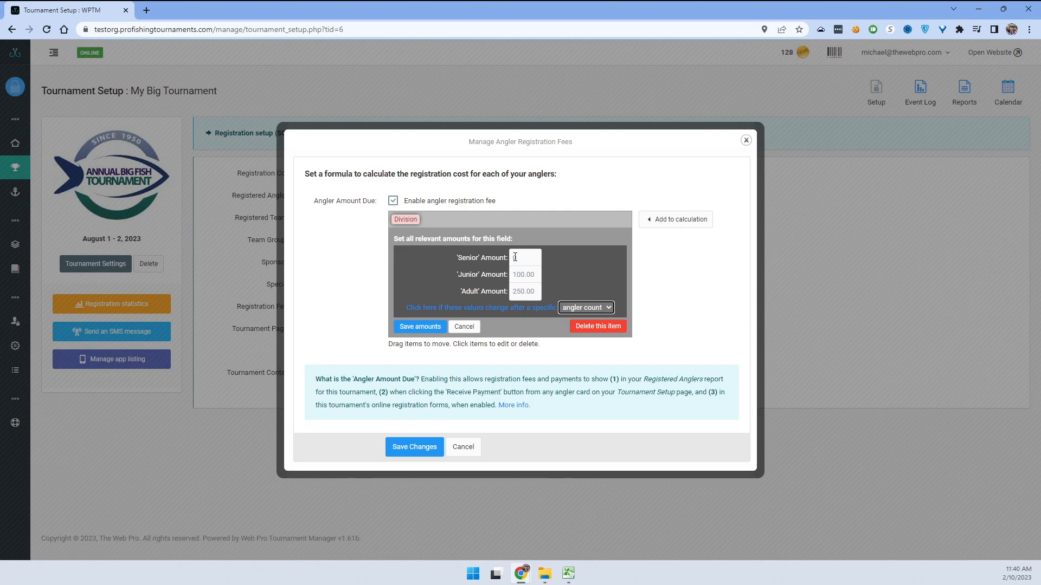
click(583, 309)
click(577, 324)
- Enable a date-based change for the Division amounts with an effective date/time of 07/01/2023 12:00 am
click(480, 308)
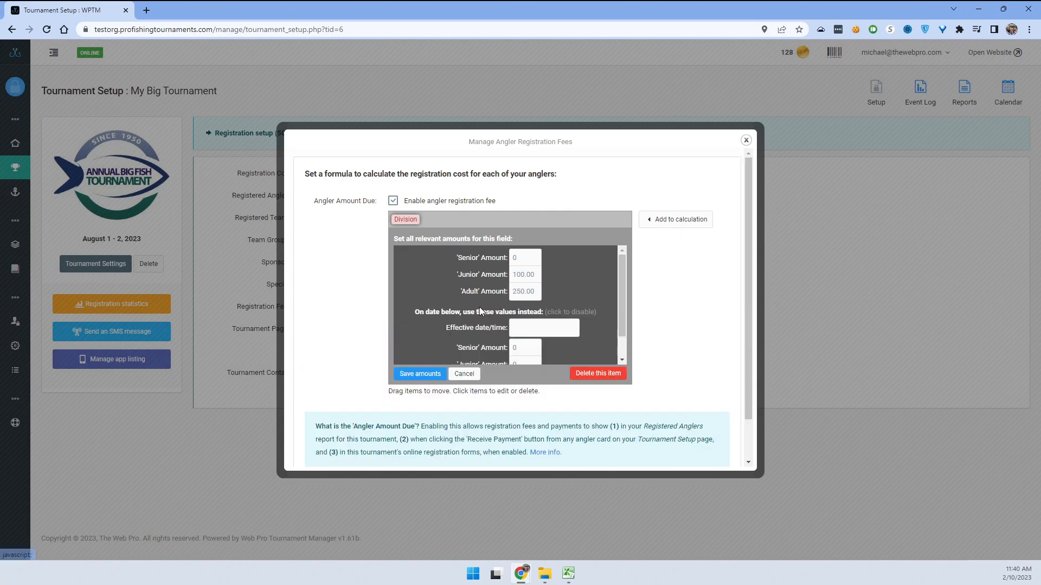
drag(621, 301, 619, 320)
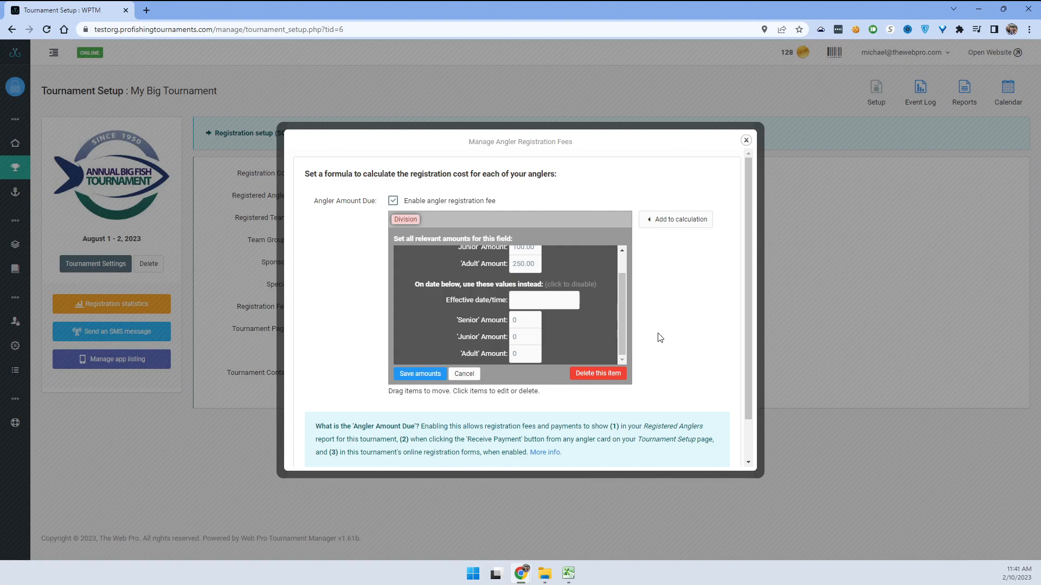
click(544, 302)
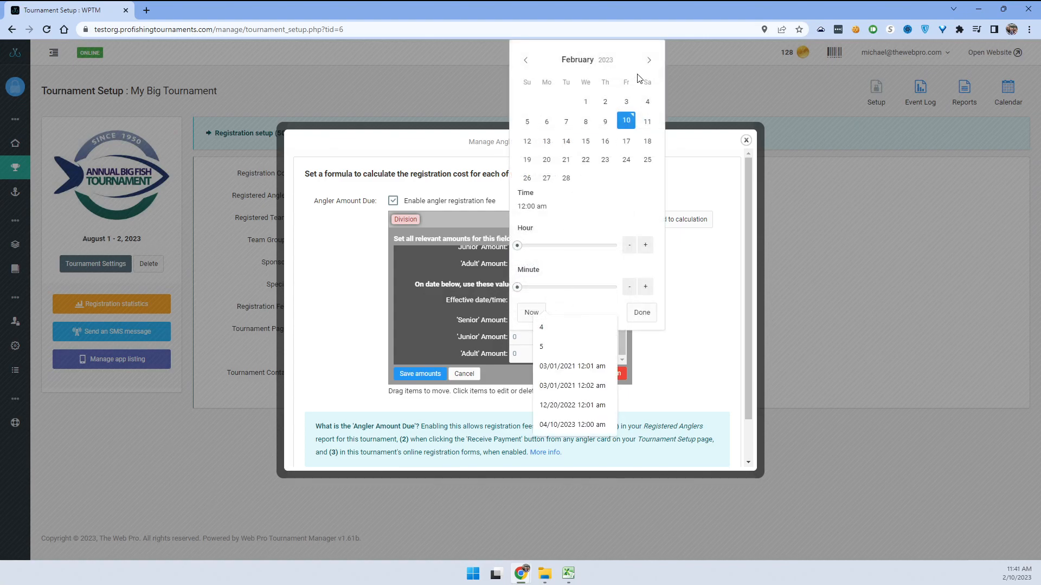
click(648, 62)
click(649, 65)
click(649, 65)
click(649, 63)
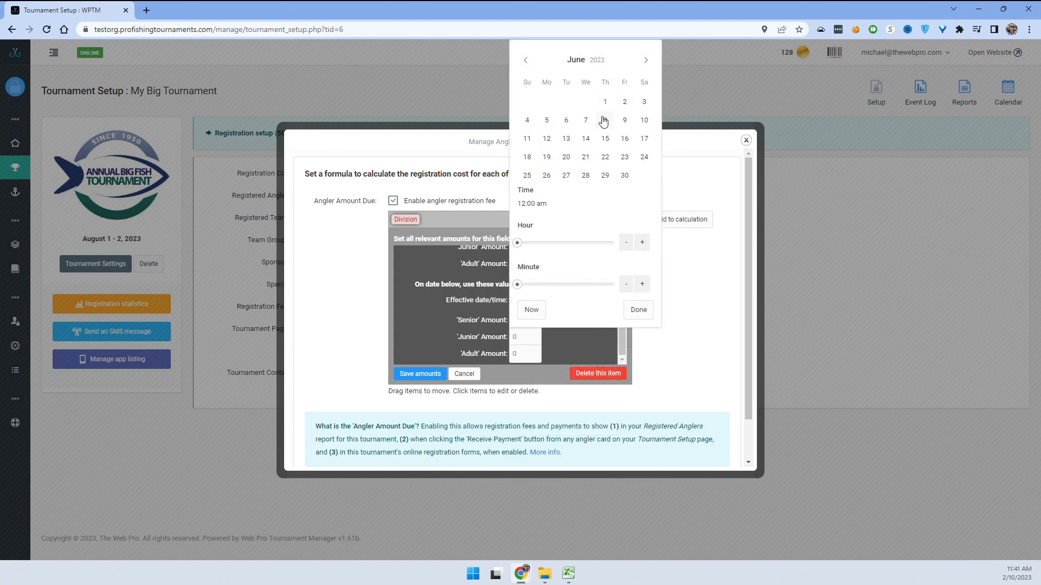
click(644, 61)
click(644, 101)
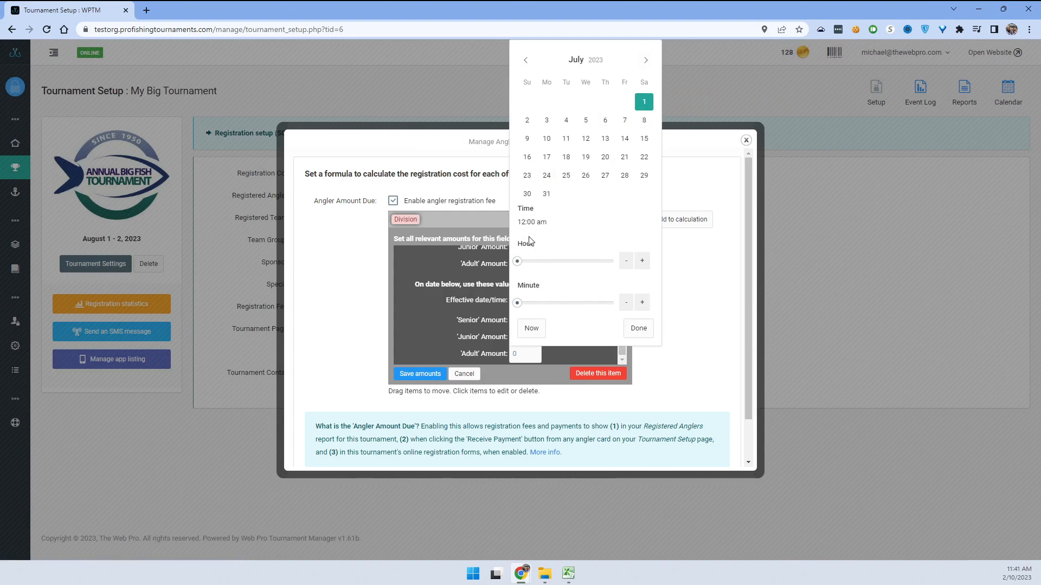
click(636, 330)
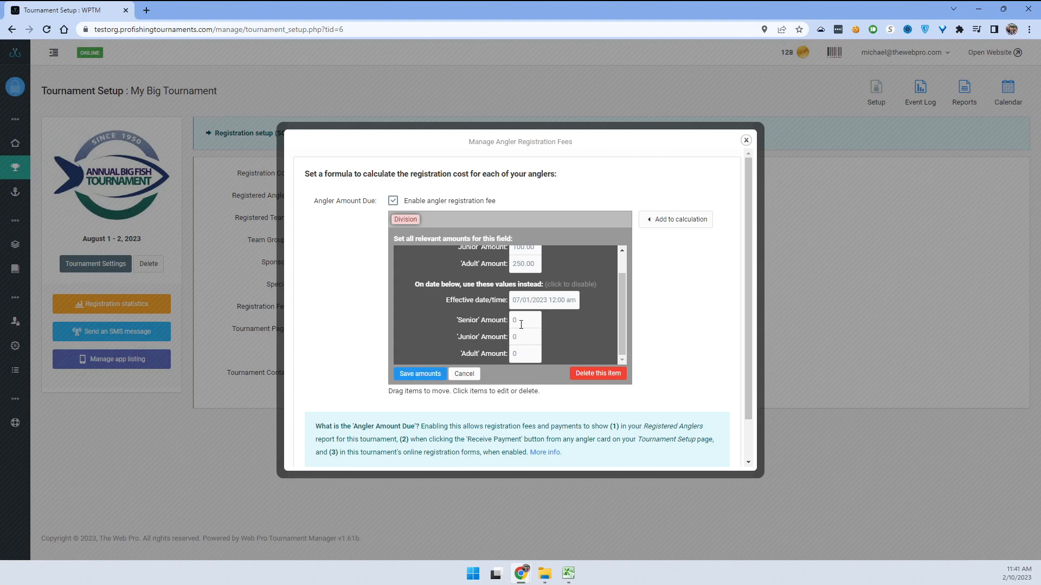
- Set the date-based Division amounts to 150 for Junior and 350 for Adult, and save the amounts and the angler fee changes
scroll(522, 282, up, 1)
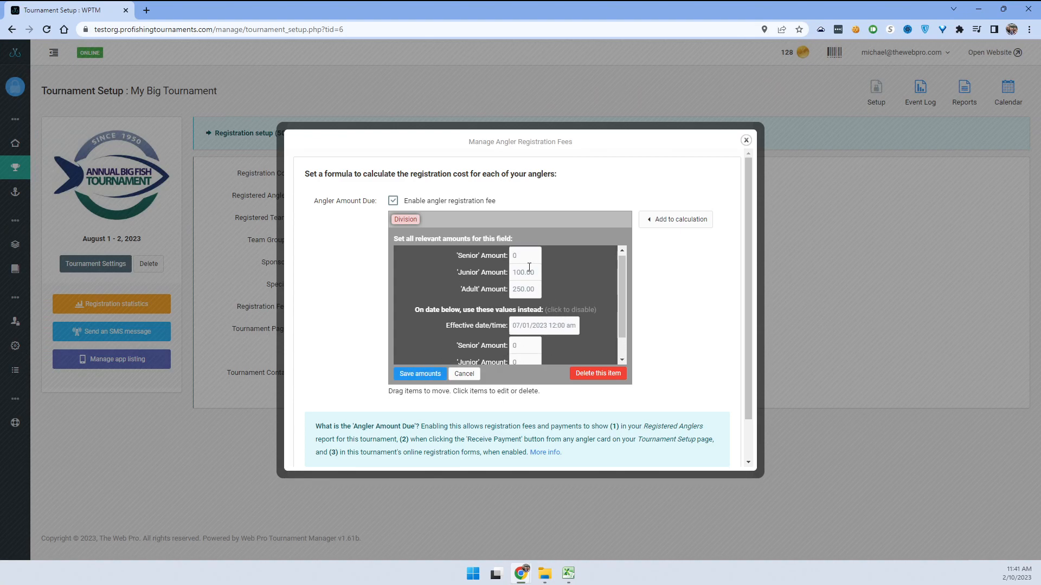
scroll(526, 325, down, 1)
scroll(548, 287, up, 1)
scroll(553, 267, down, 1)
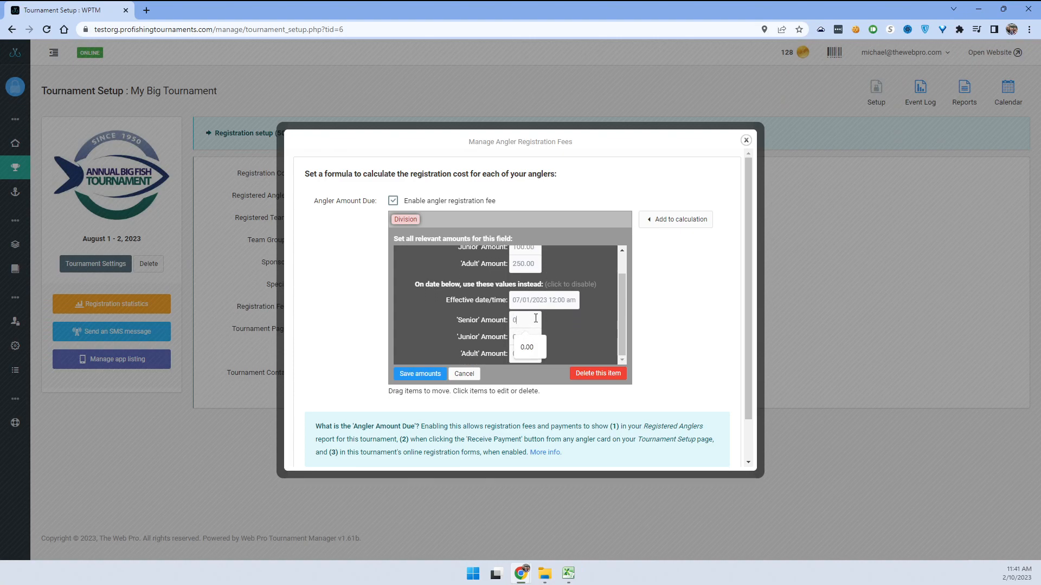
key(Tab)
text(150)
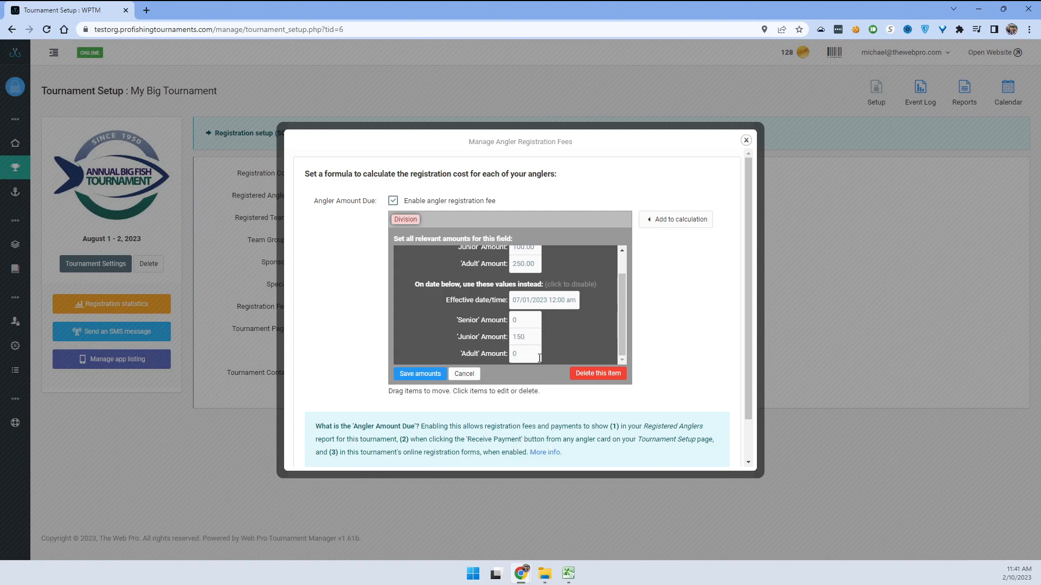
key(Tab)
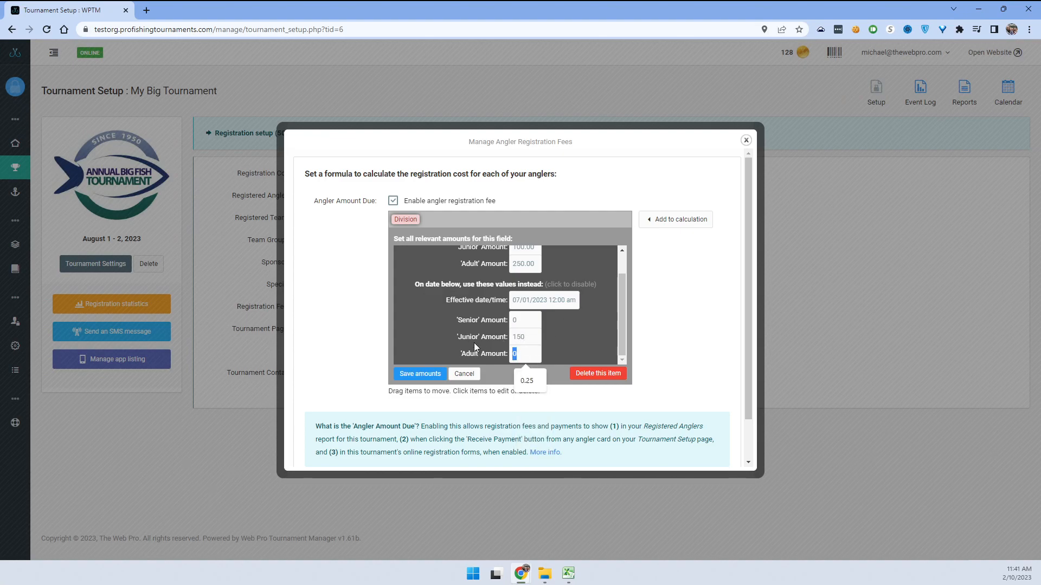
text(3)
key(BackSpace)
key(BackSpace)
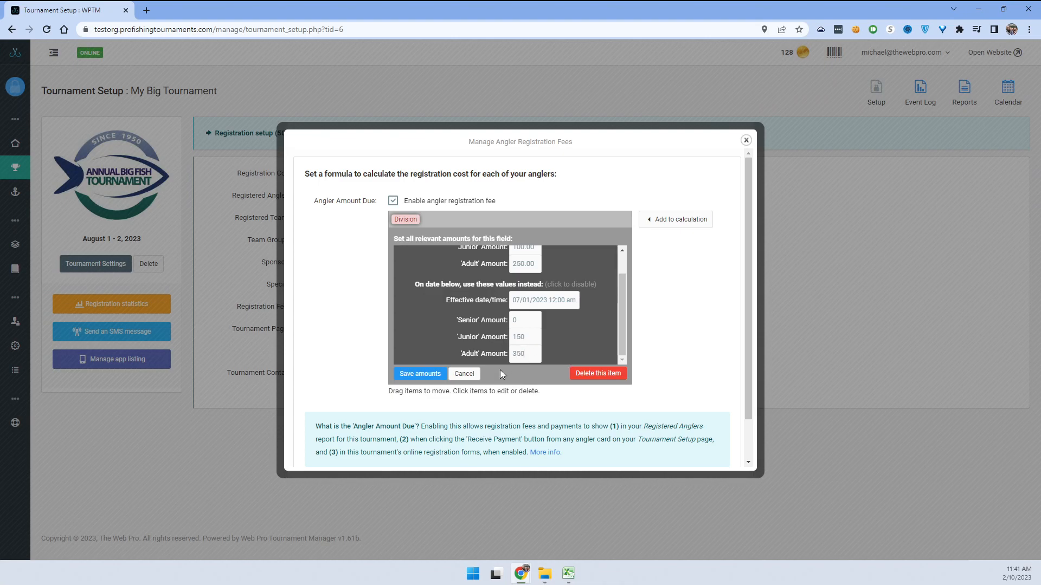
click(428, 373)
click(428, 393)
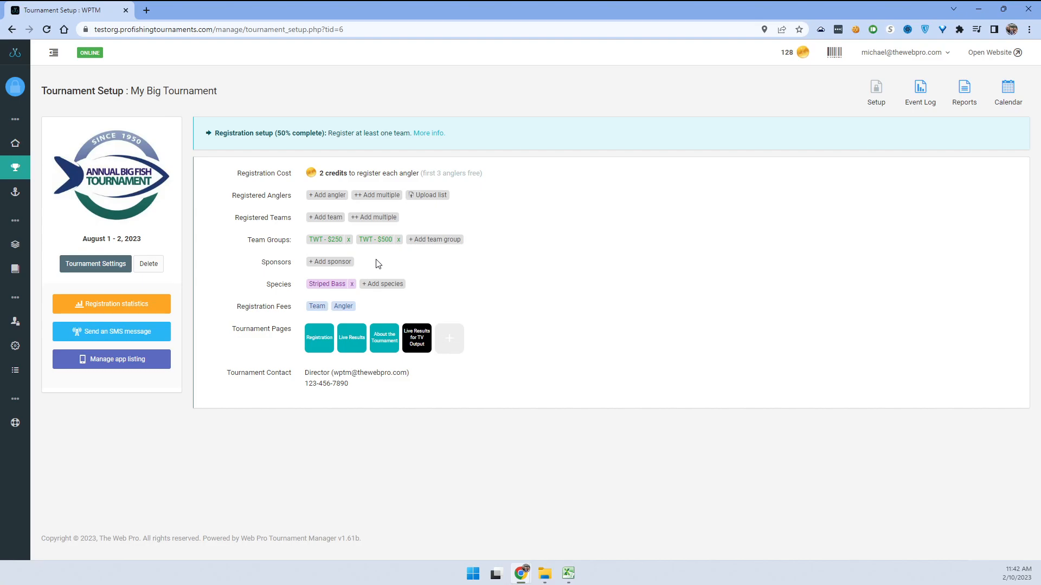
- Enable the team registration fee and delete the # of Anglers, x and 100.00 items from its calculation
click(314, 307)
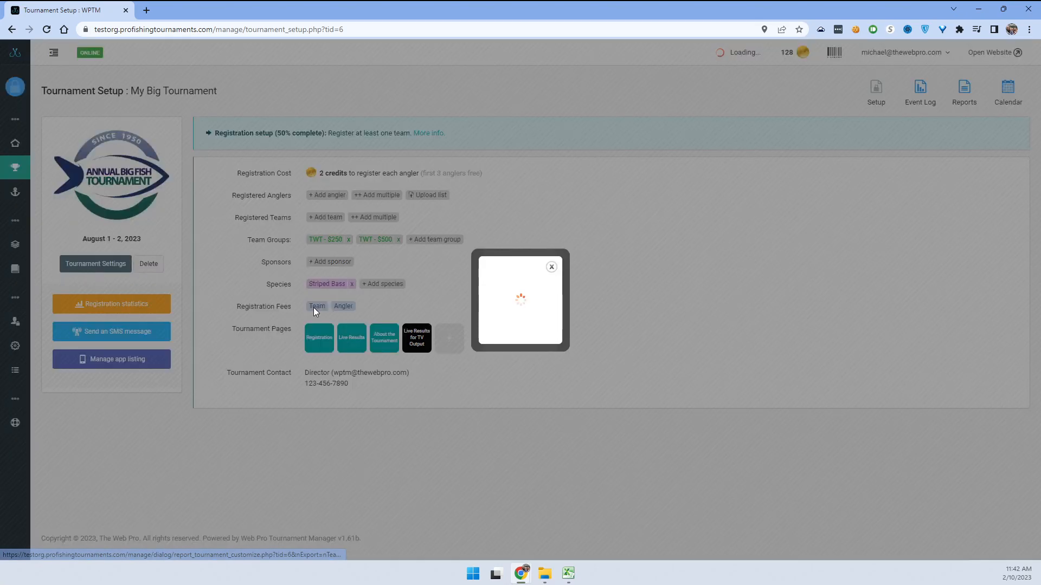
click(391, 271)
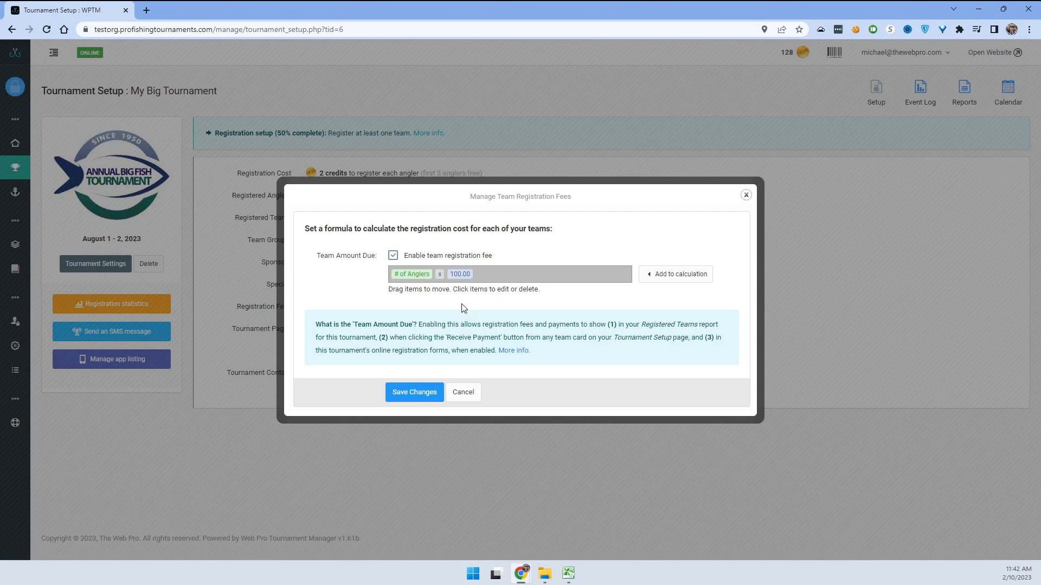
click(412, 275)
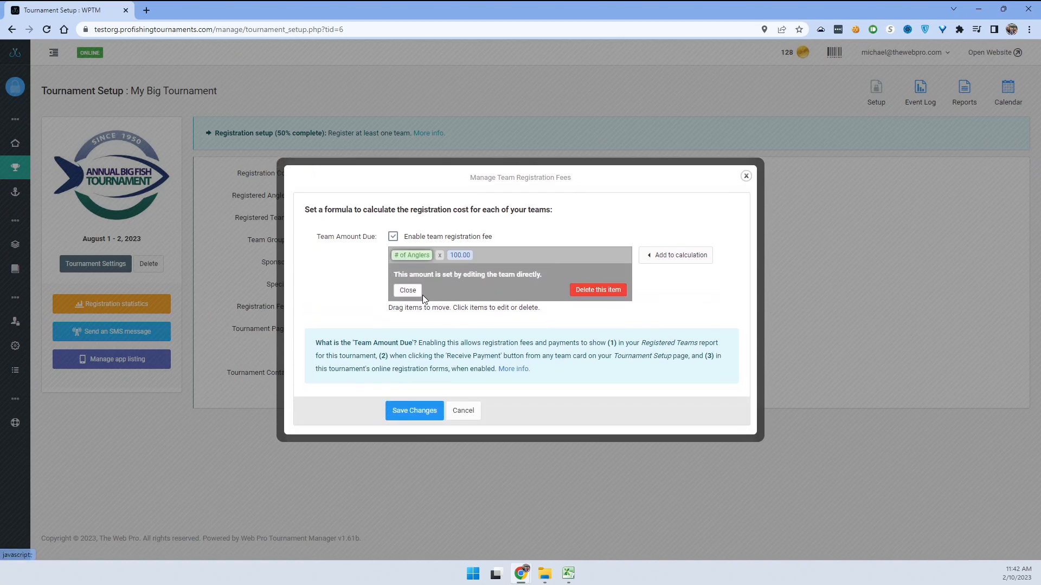
click(595, 290)
click(396, 270)
click(573, 301)
click(404, 249)
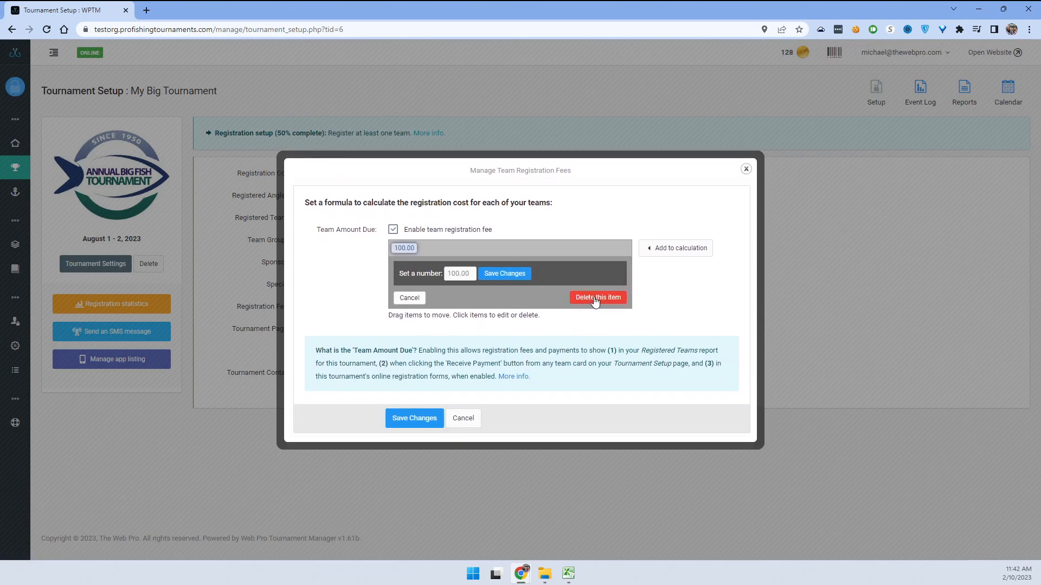
click(595, 299)
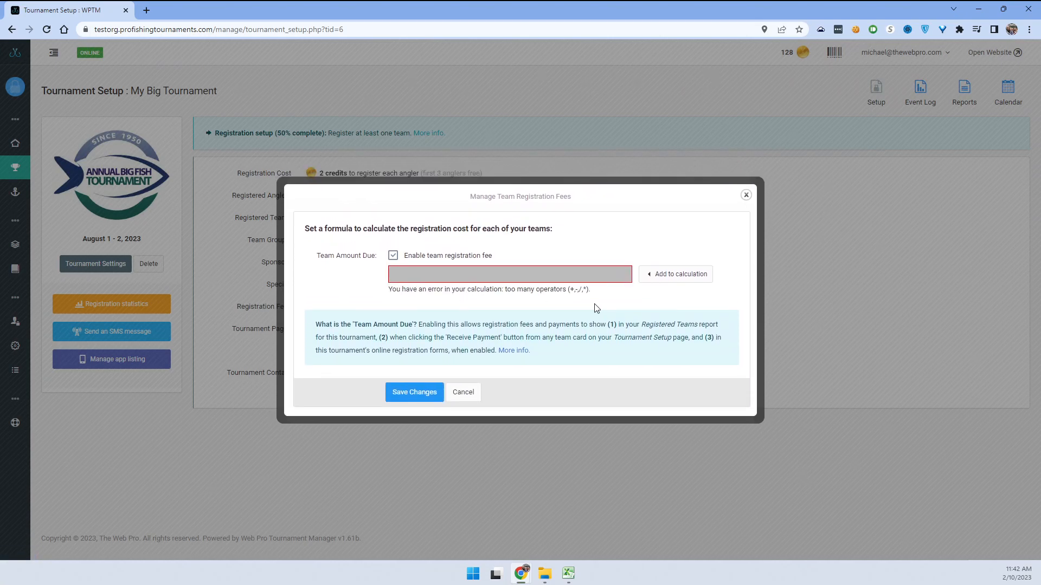
- Add the Team Groups item to the empty team fee calculation
click(668, 275)
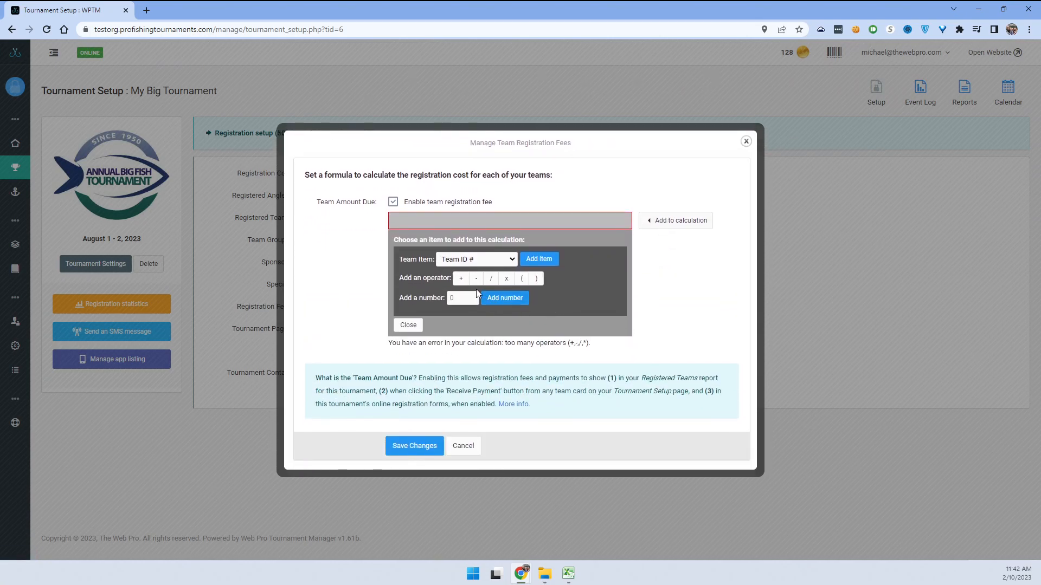
click(458, 261)
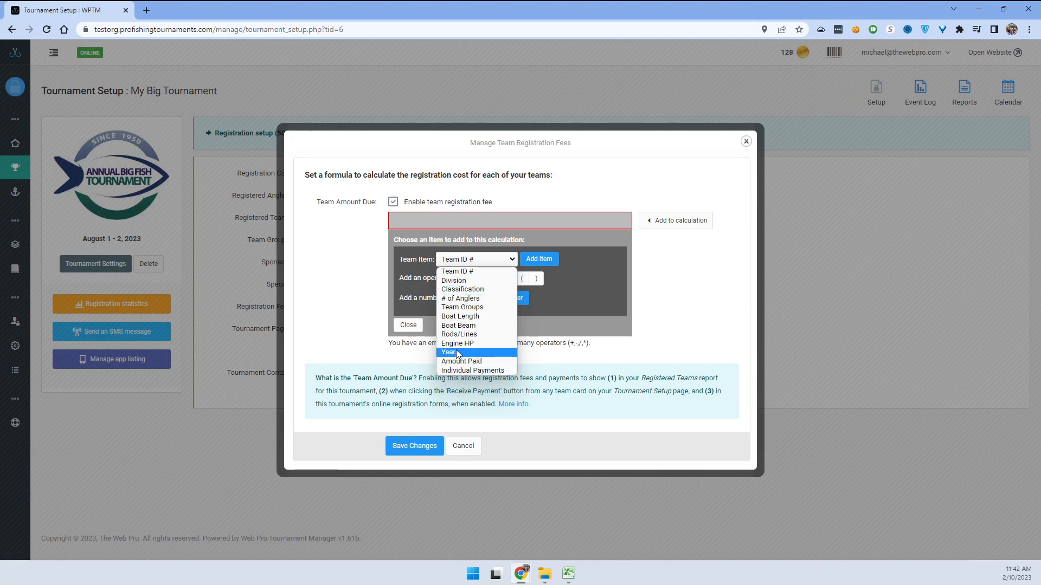
click(461, 308)
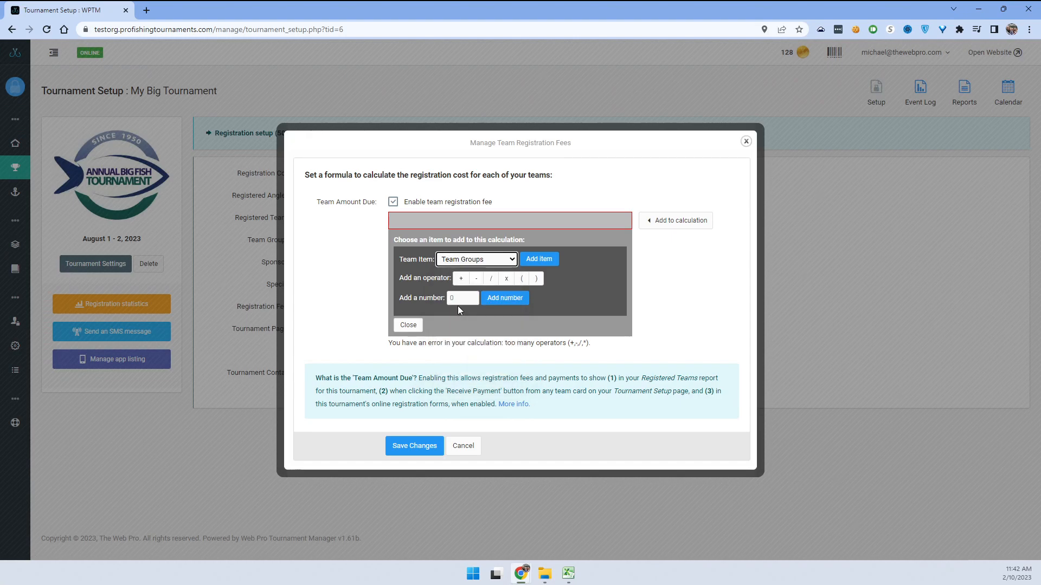
click(534, 260)
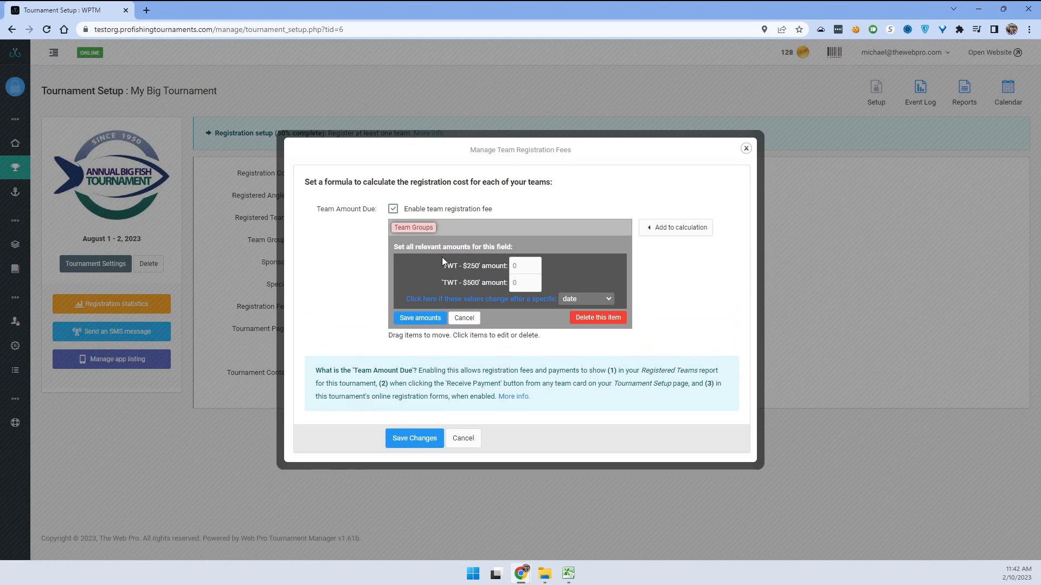
- Set the team group amounts to 250 for TWT - $250 and 500 for TWT - $500, and save the team registration fee
click(529, 260)
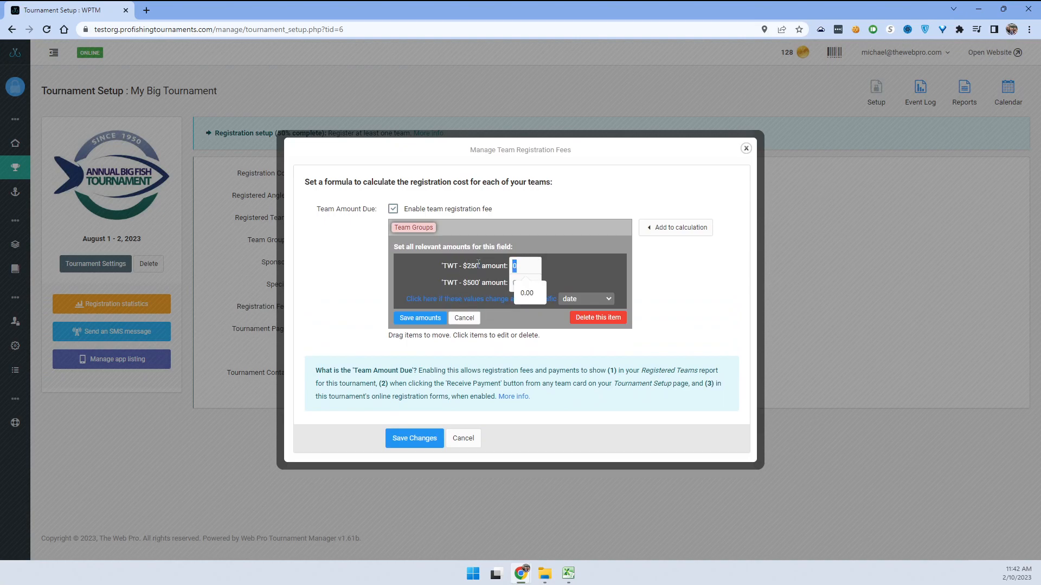
text(250)
text(500)
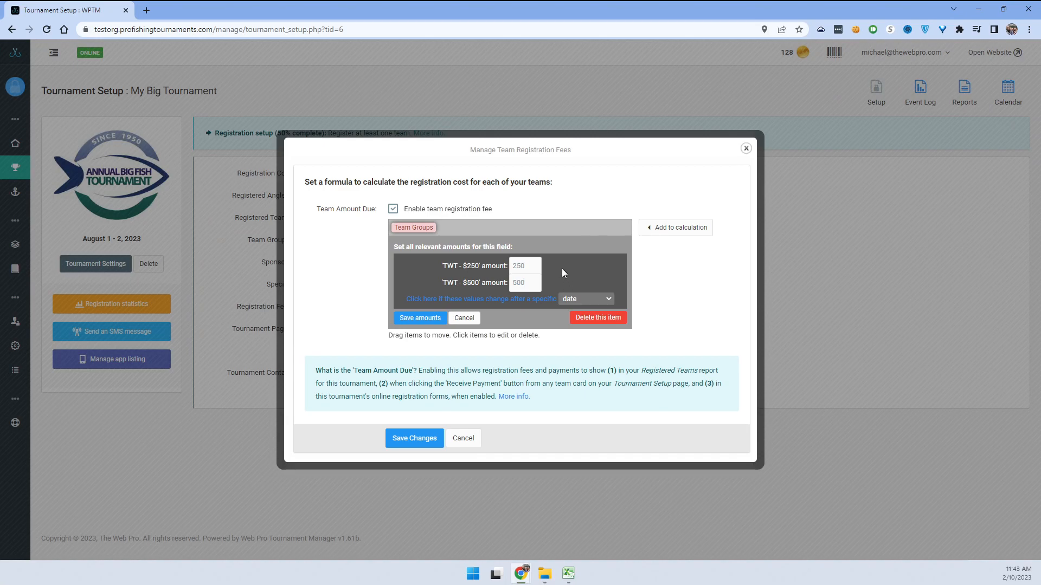
click(429, 321)
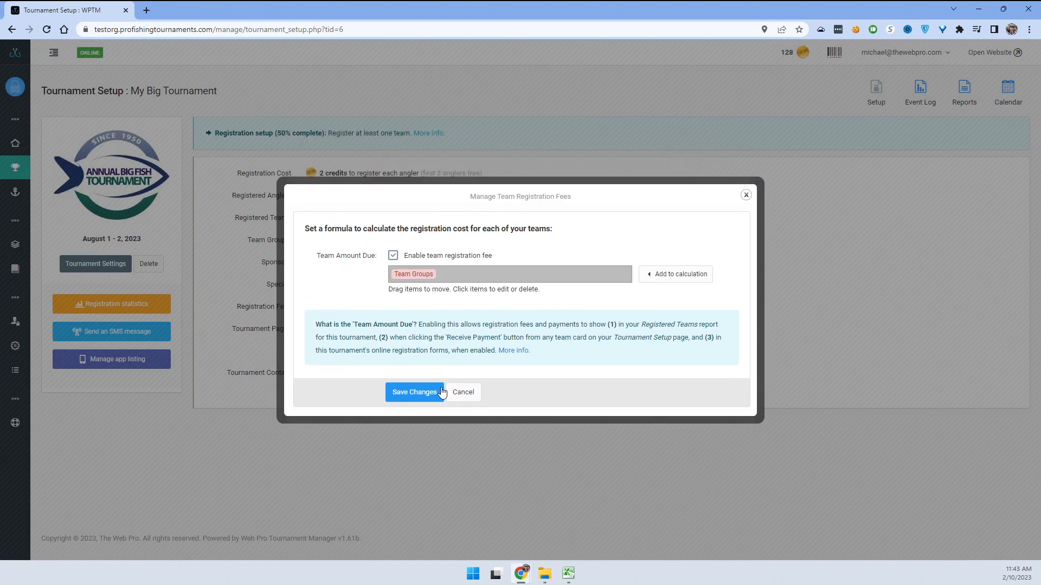
click(414, 391)
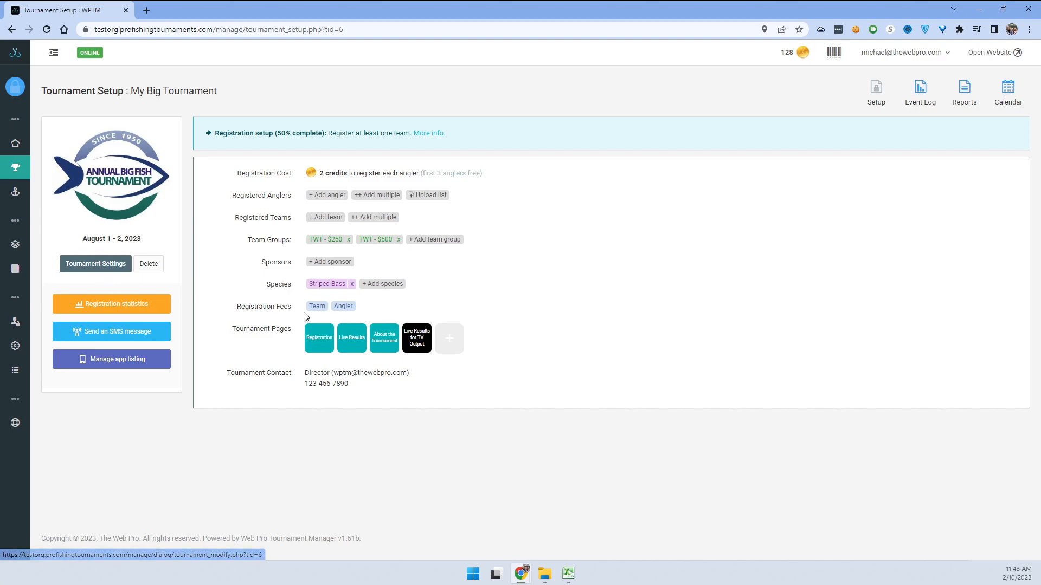
- Make angler shirt sizes M, L, XL, 2XL and 3XL available in the tournament's registration settings and save the changes
click(109, 264)
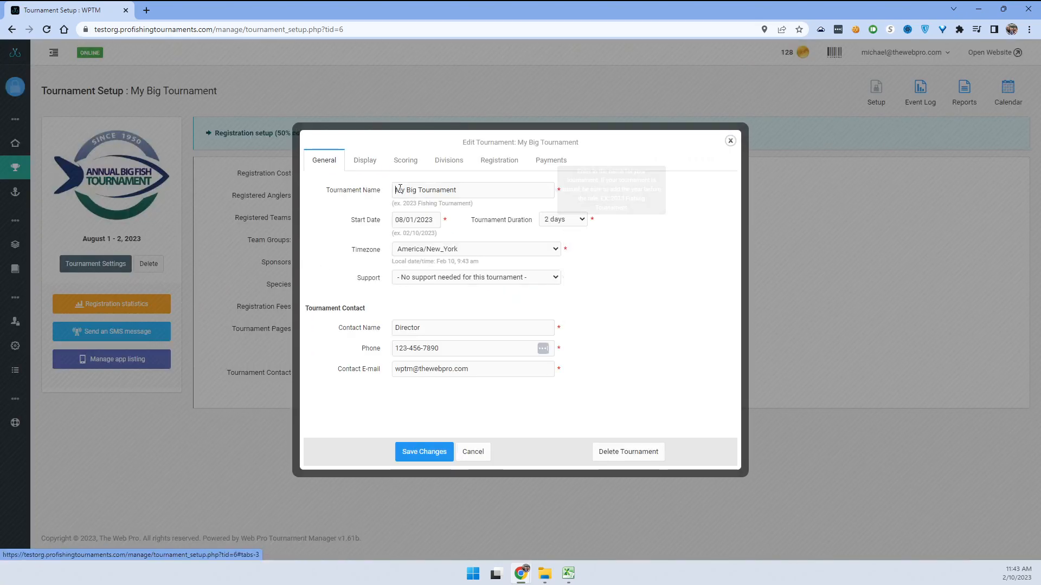
click(495, 161)
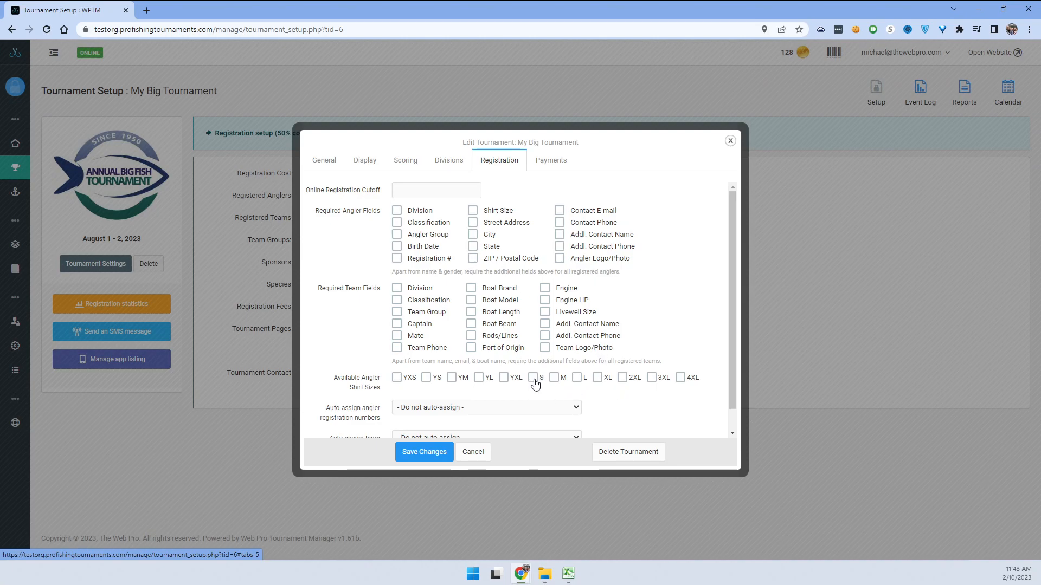
click(554, 380)
click(577, 379)
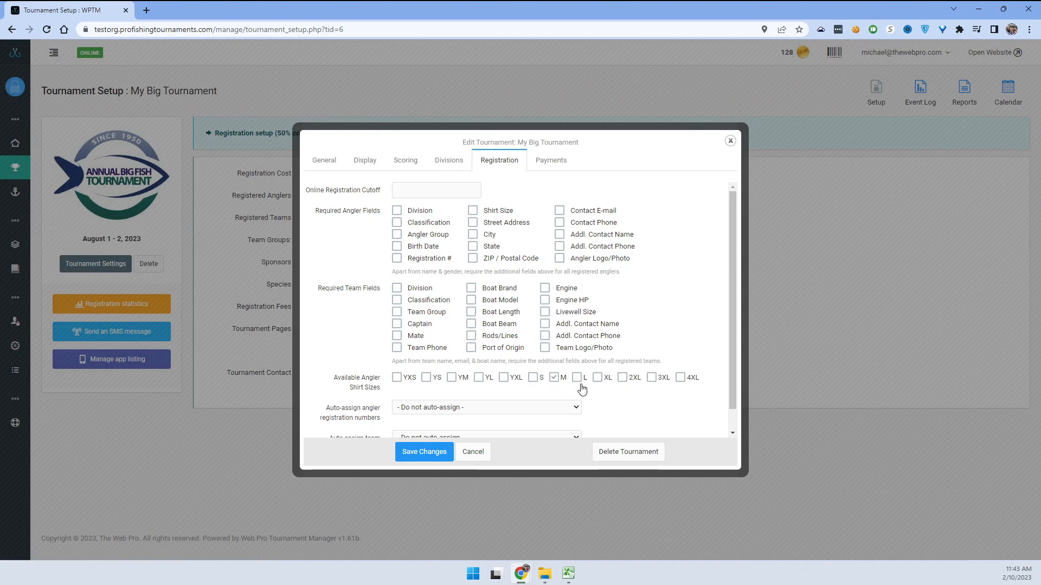
click(599, 381)
click(624, 381)
click(652, 381)
click(424, 452)
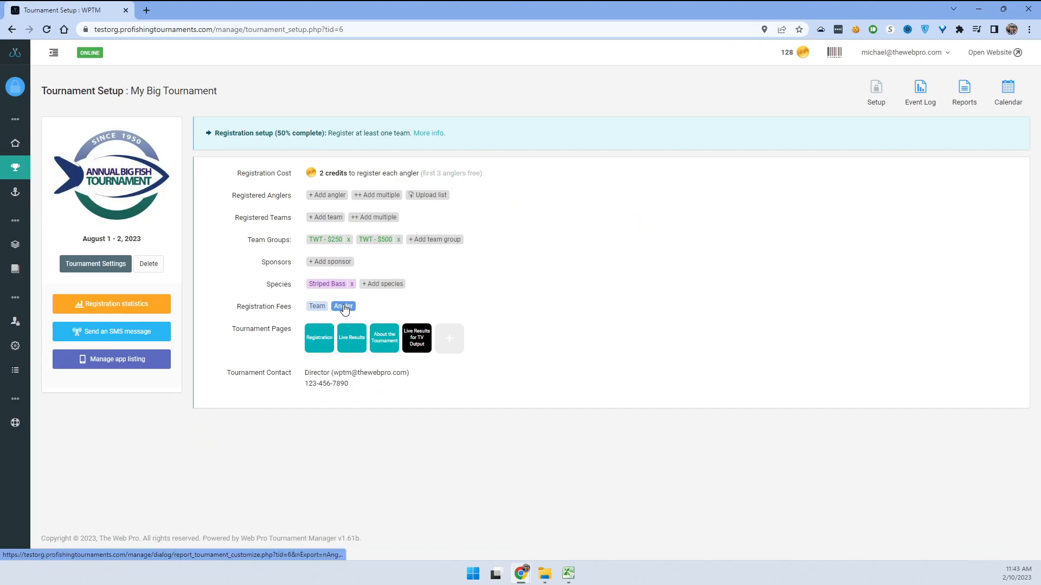
- Add a plus operator and the Shirt Size item after Division in the angler registration fee calculation
click(341, 306)
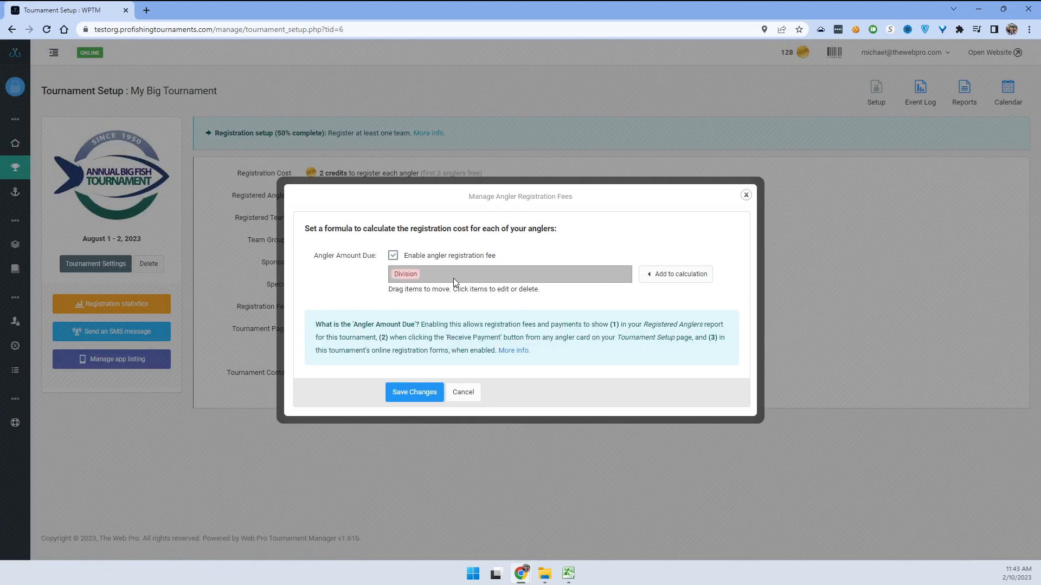
click(673, 275)
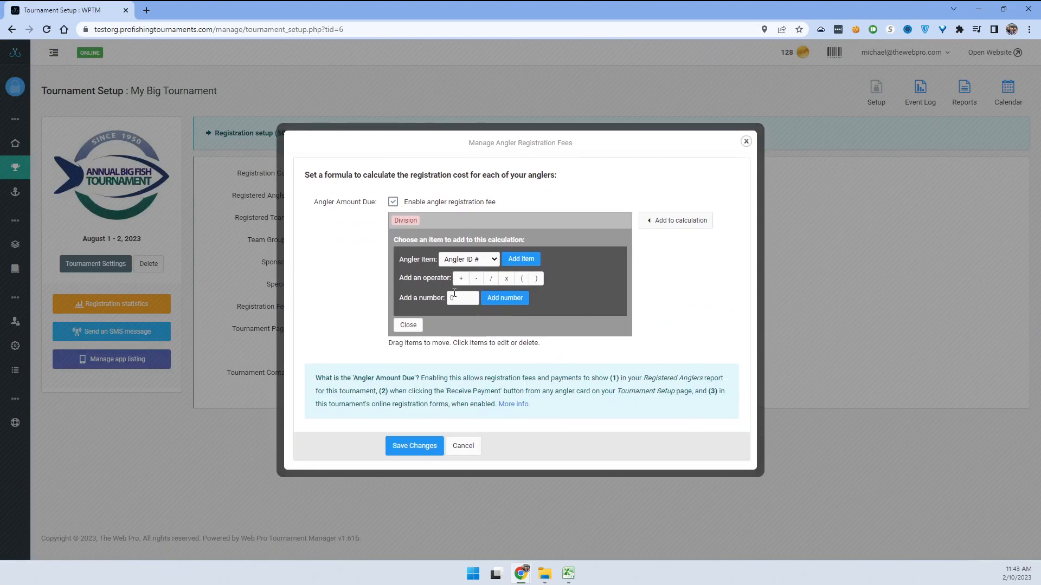
click(459, 279)
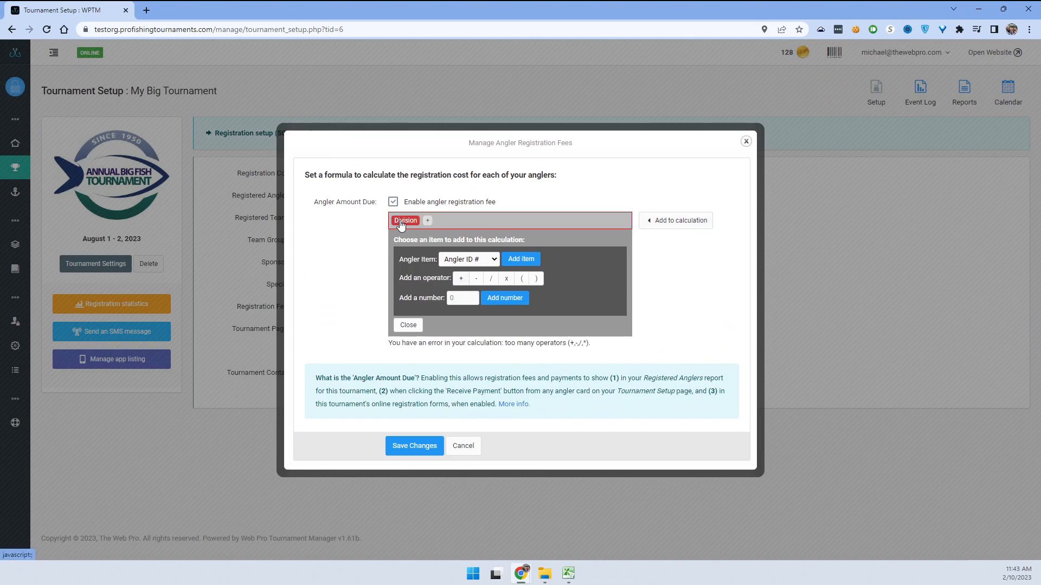
click(461, 260)
click(466, 298)
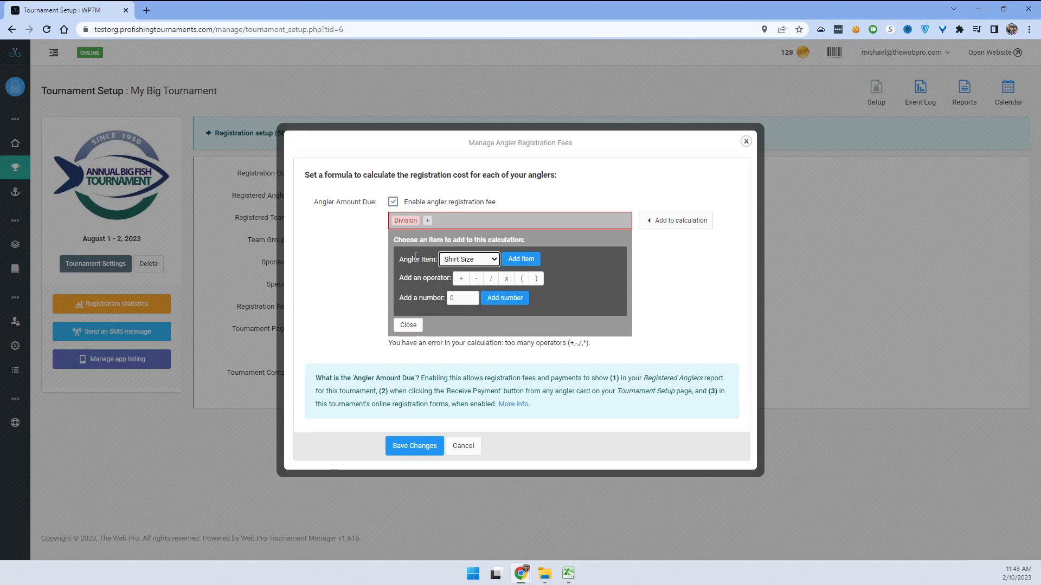
click(517, 261)
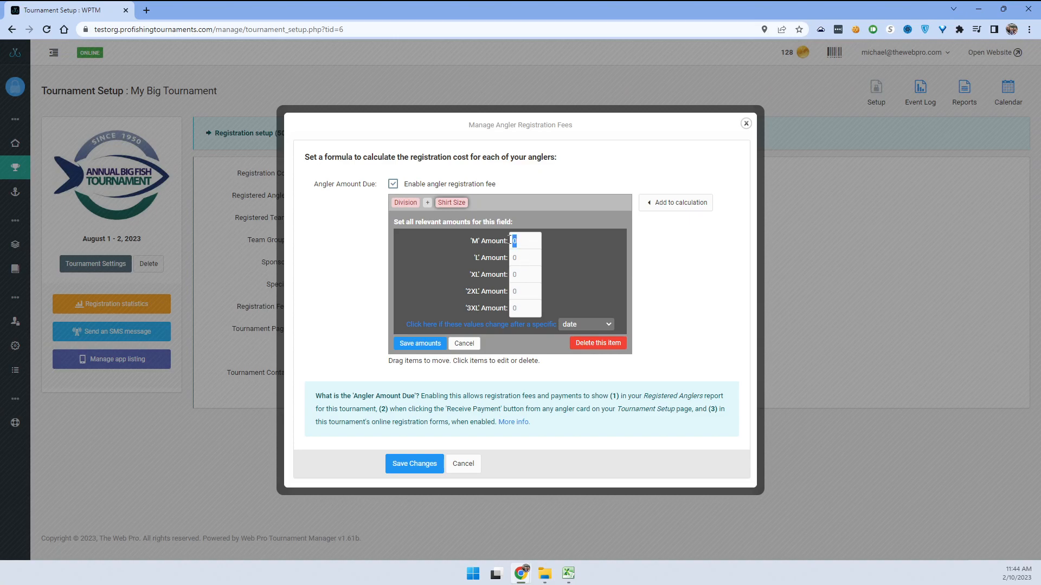
- Set the Shirt Size amounts to 25 for M and to 30 and 35 for larger sizes, and save the amounts
text(25)
click(521, 260)
text(30)
text(35)
click(425, 344)
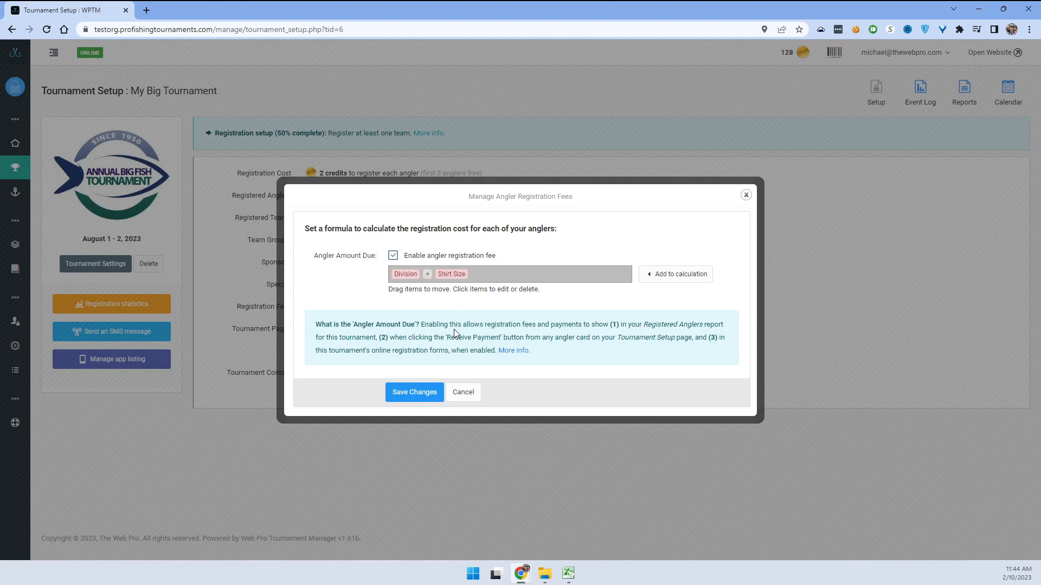
- Save the angler registration fee and open the Registration page's Team Registration Form for editing
click(423, 393)
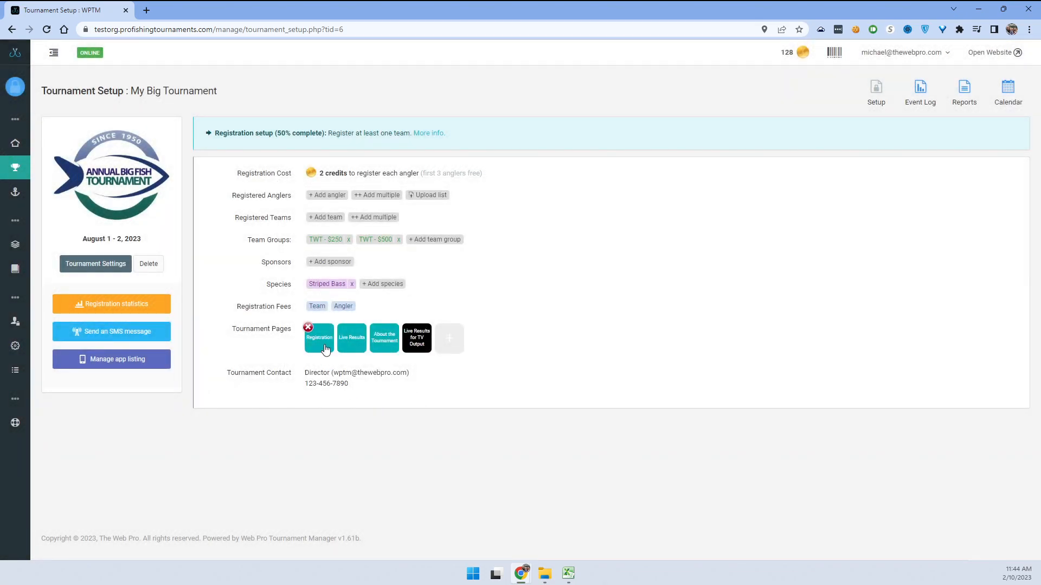
click(323, 345)
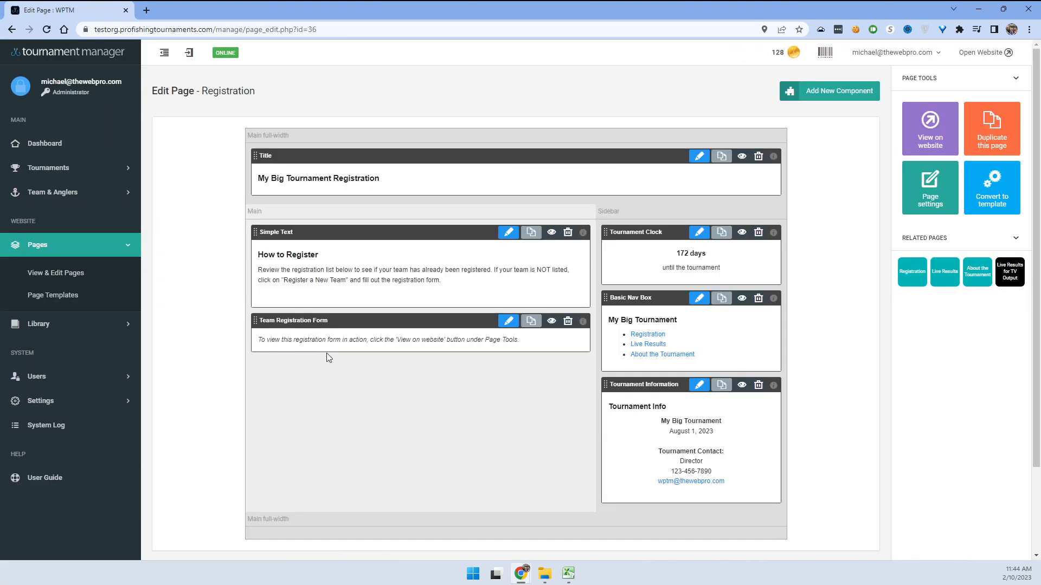
click(509, 321)
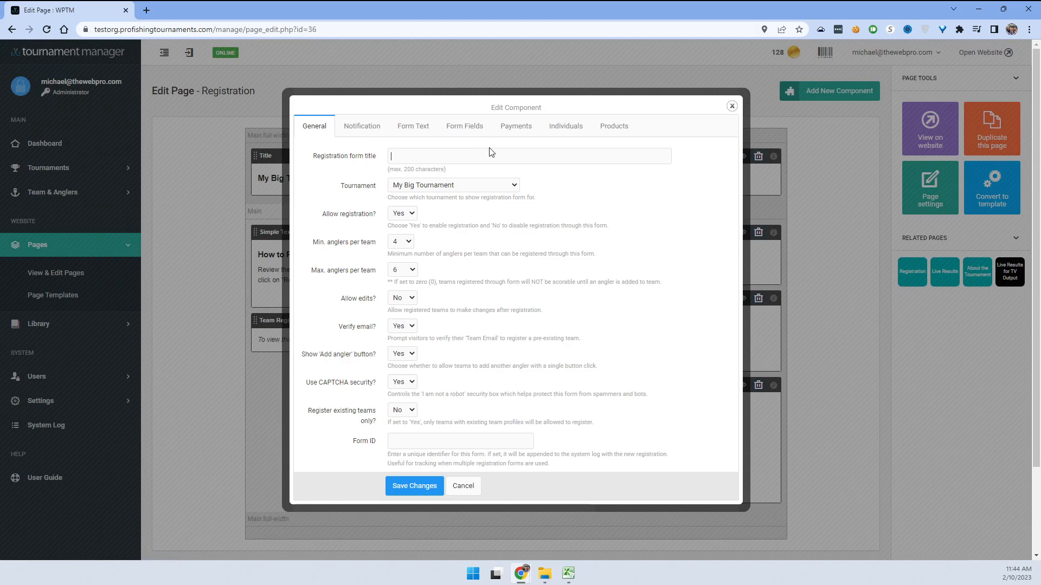
- Exclude Angler Classification from the registration form's fields and include Angler Shirt Size
click(461, 129)
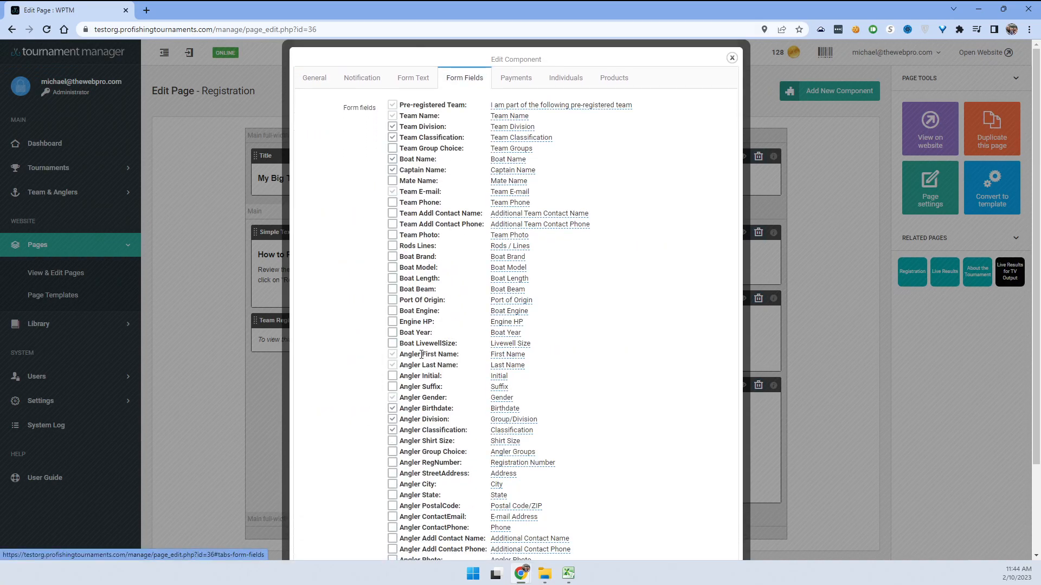
scroll(423, 356, down, 2)
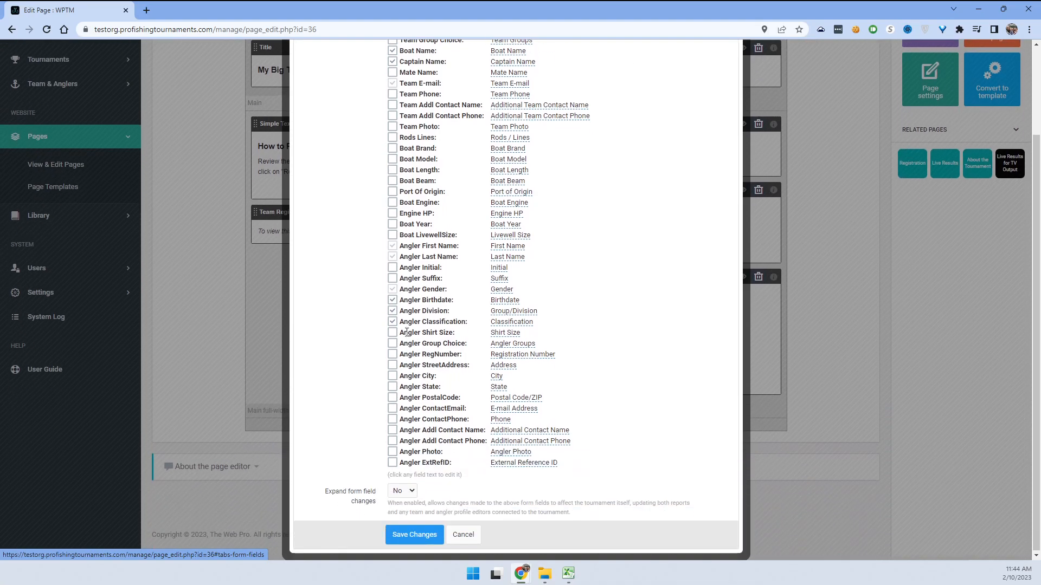
click(391, 310)
click(391, 321)
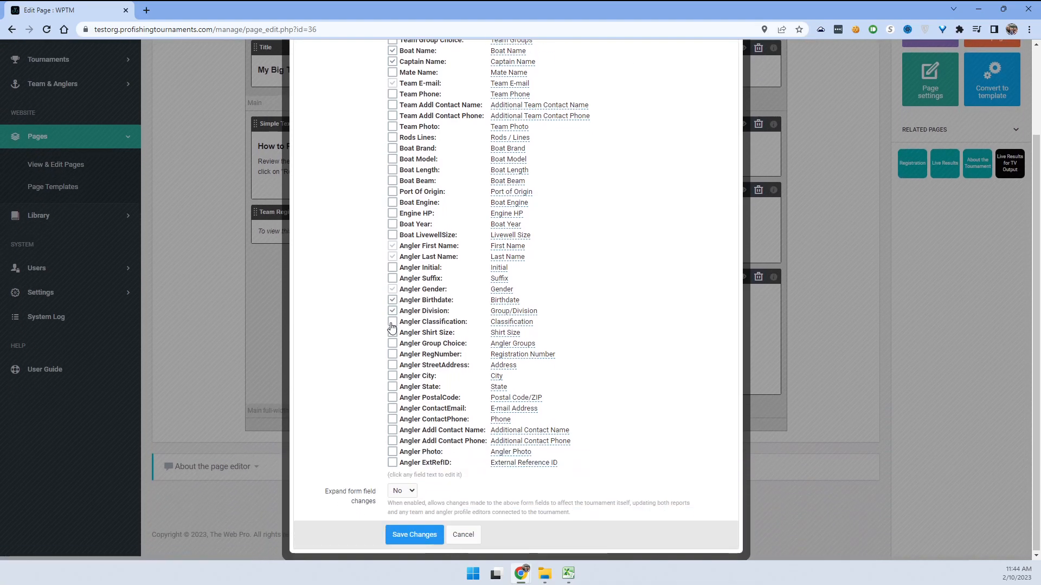
click(393, 334)
scroll(461, 357, up, 2)
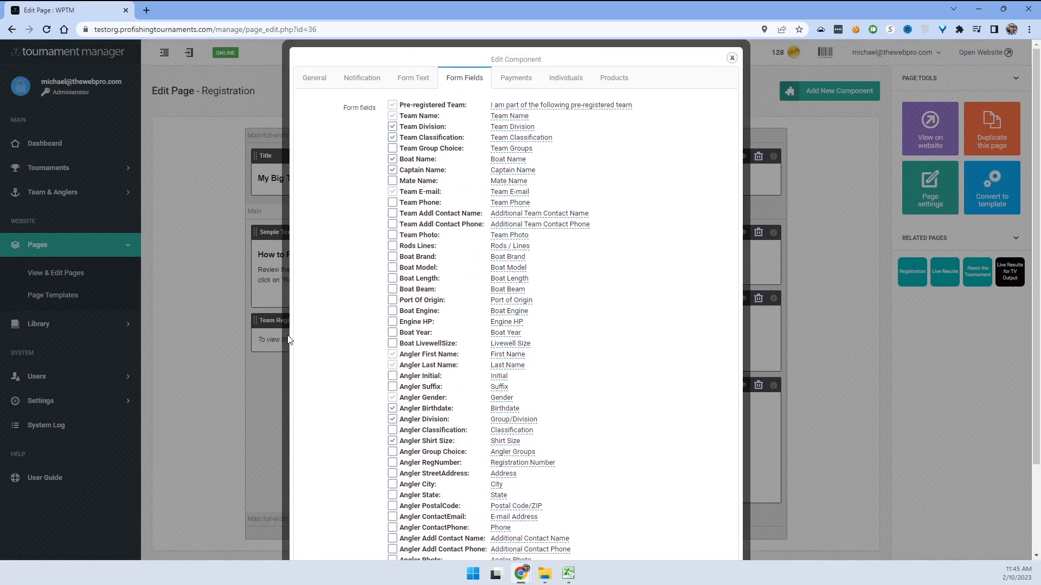
- Show the team and angler registration fees on the form from their Team Amount Due and Angler Amount Due calculations
click(516, 77)
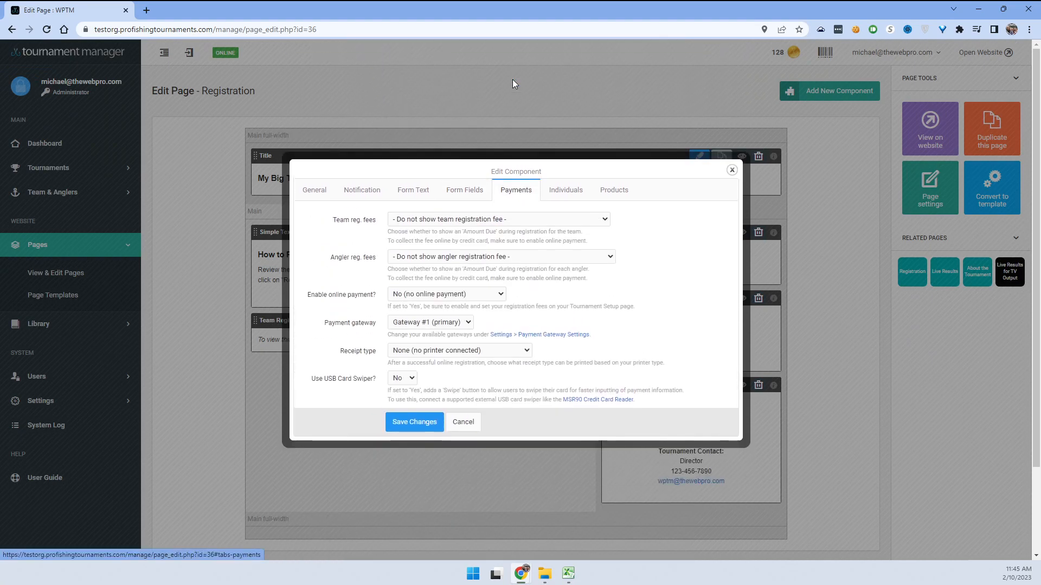
click(425, 221)
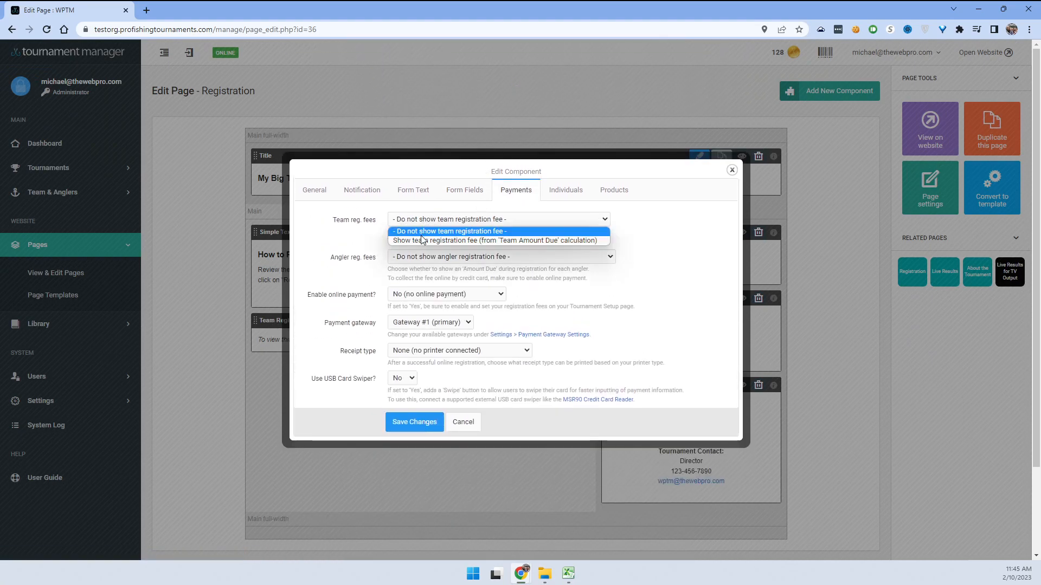
click(420, 239)
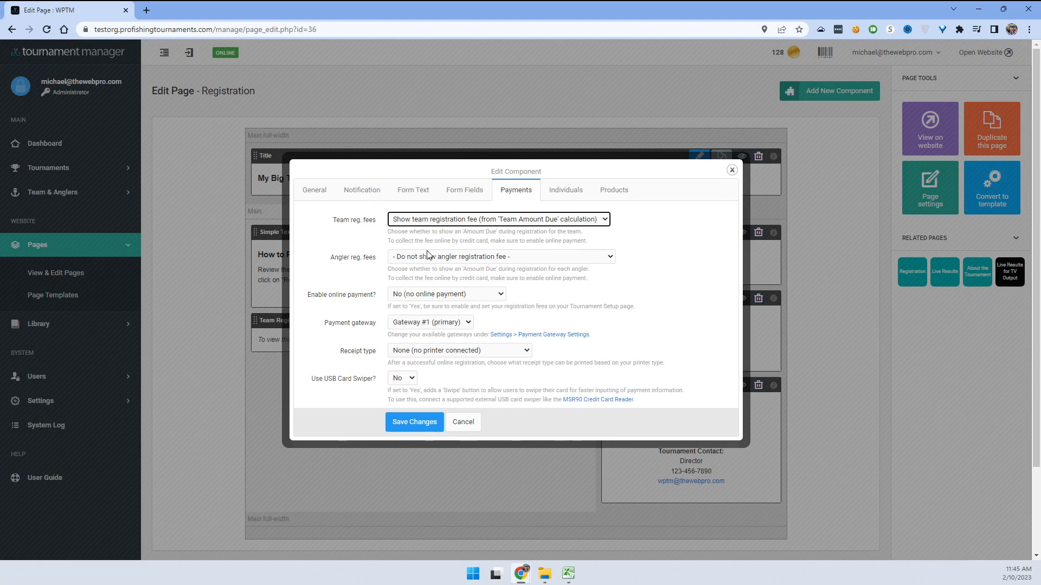
click(410, 258)
click(435, 277)
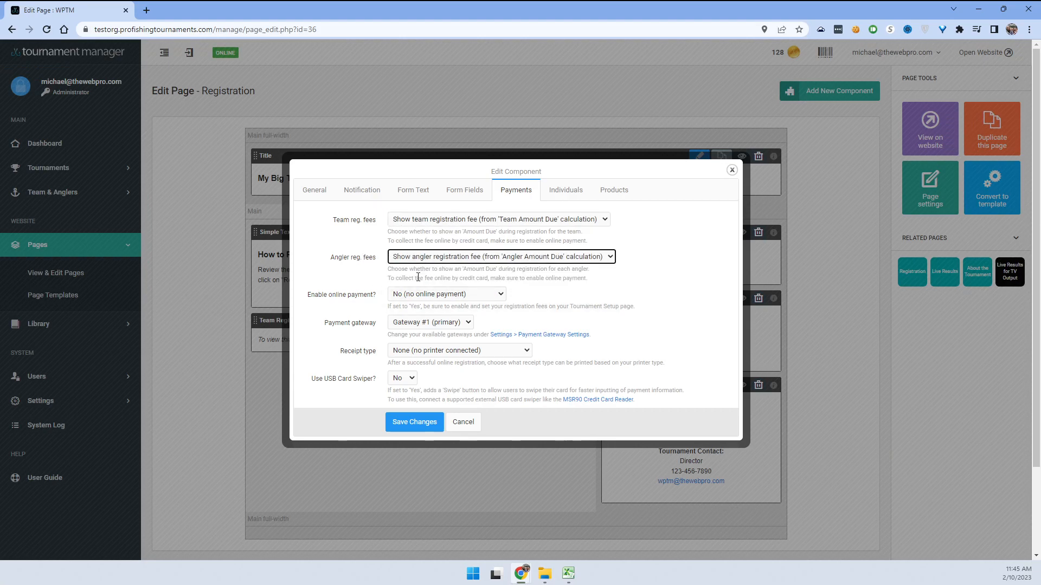
- Set online payment to Yes (online payment REQUIRED) and save the registration form's changes
click(423, 297)
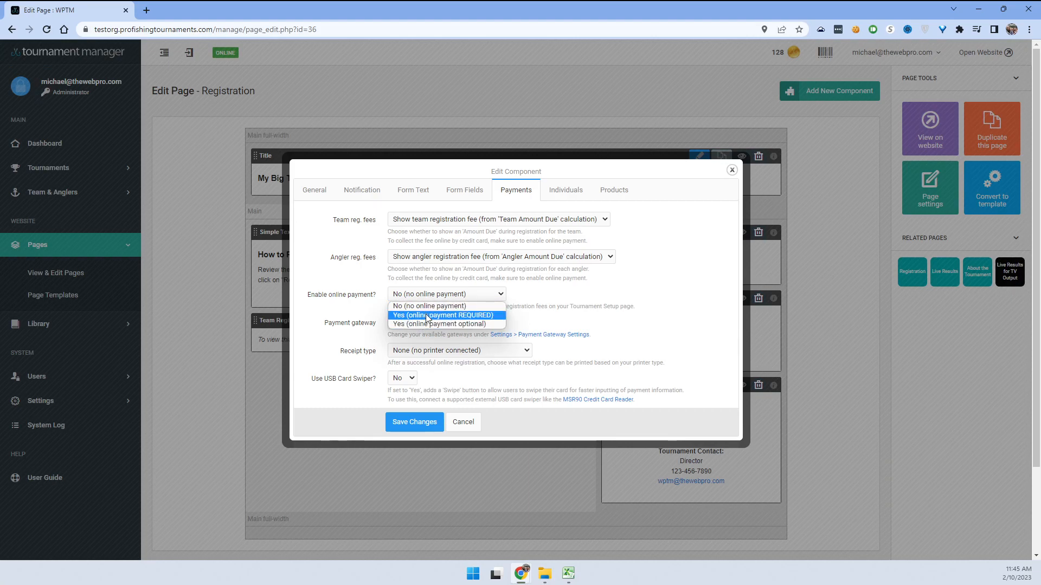
click(462, 315)
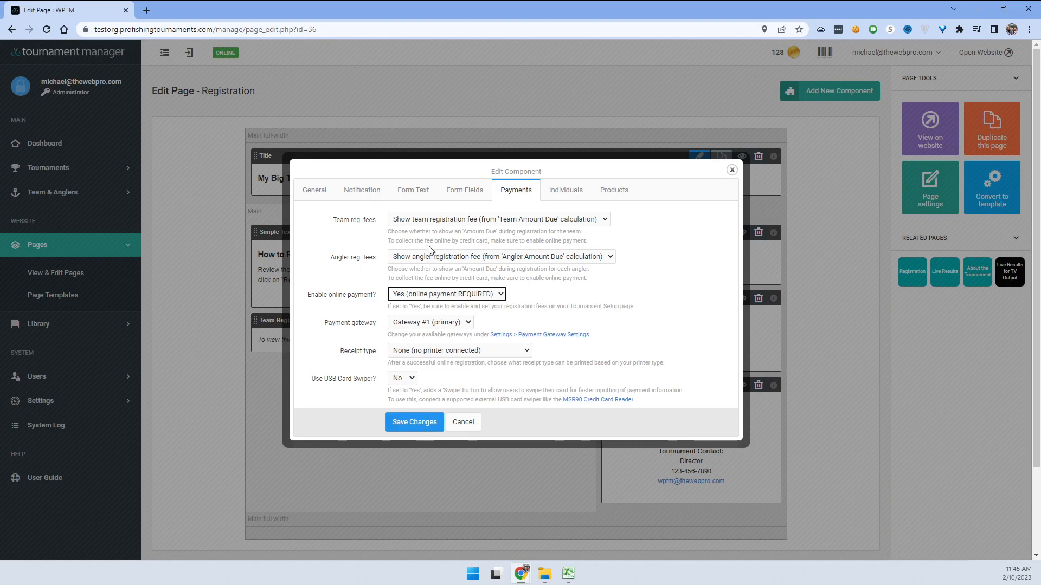
click(410, 424)
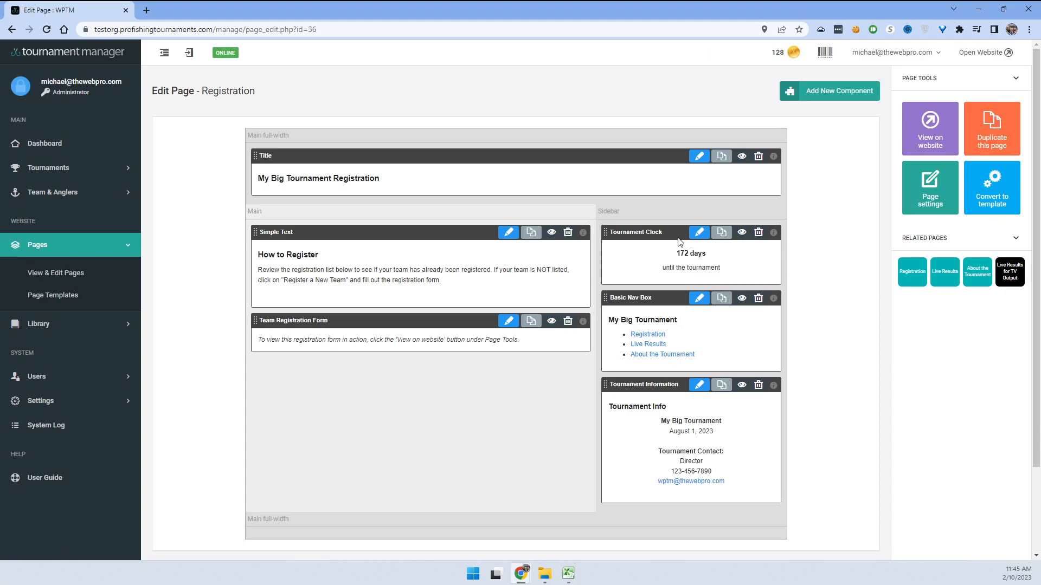
- View the Registration page on the website and start registering the existing team Test Boat 2
click(931, 129)
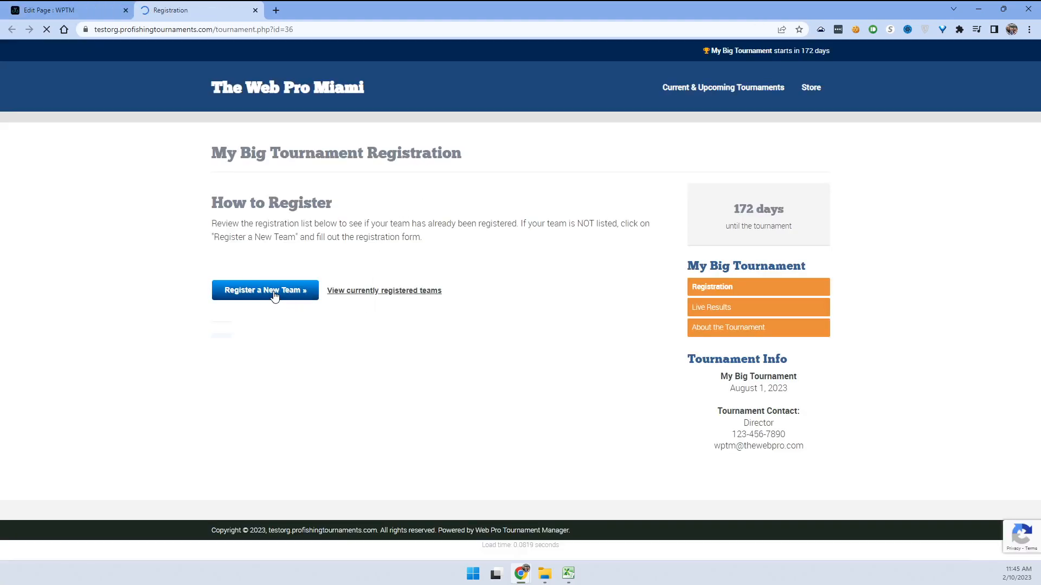
click(275, 297)
text(TEst)
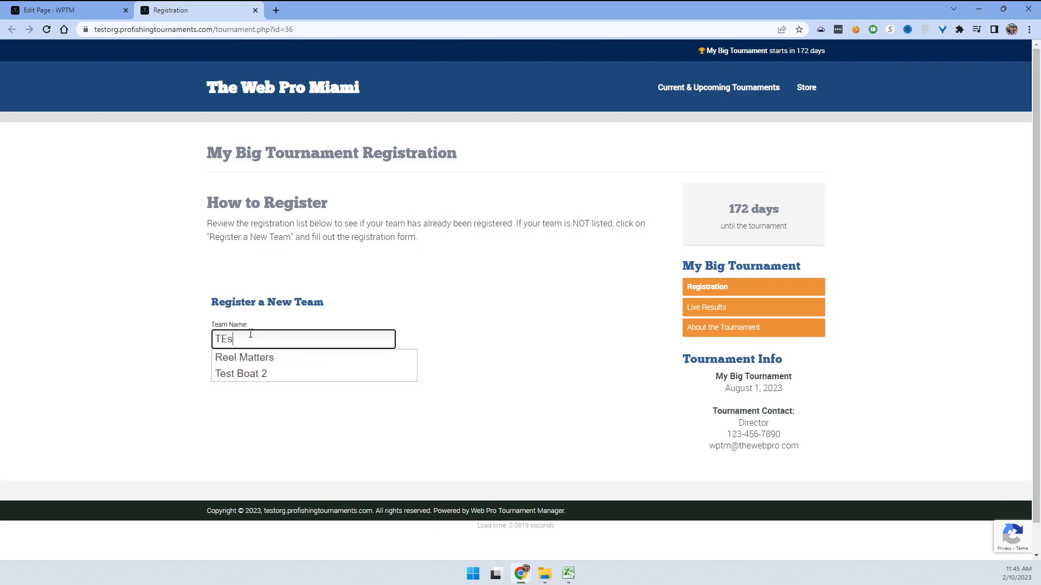
key(BackSpace)
text(est)
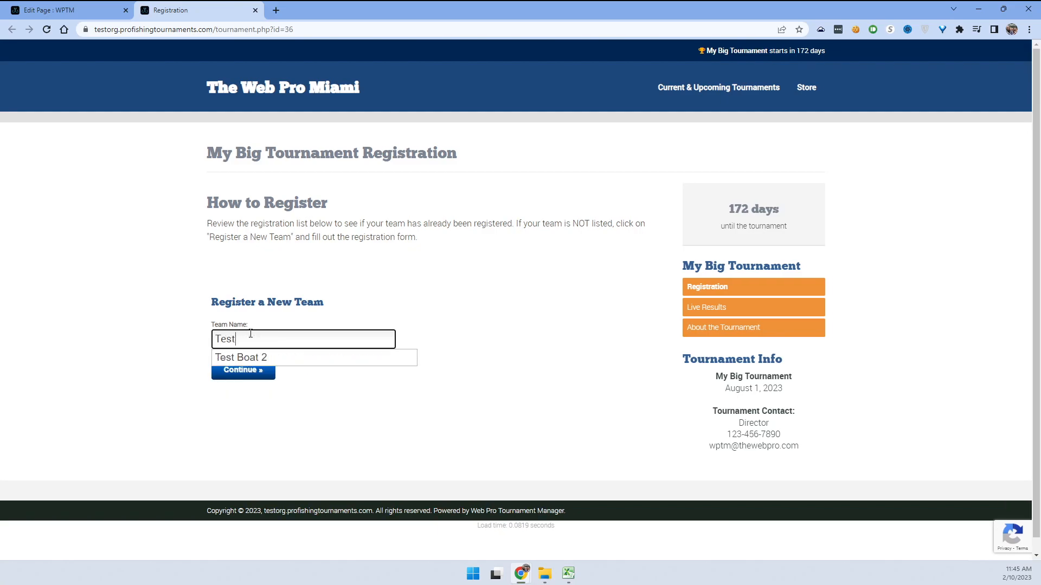
click(249, 358)
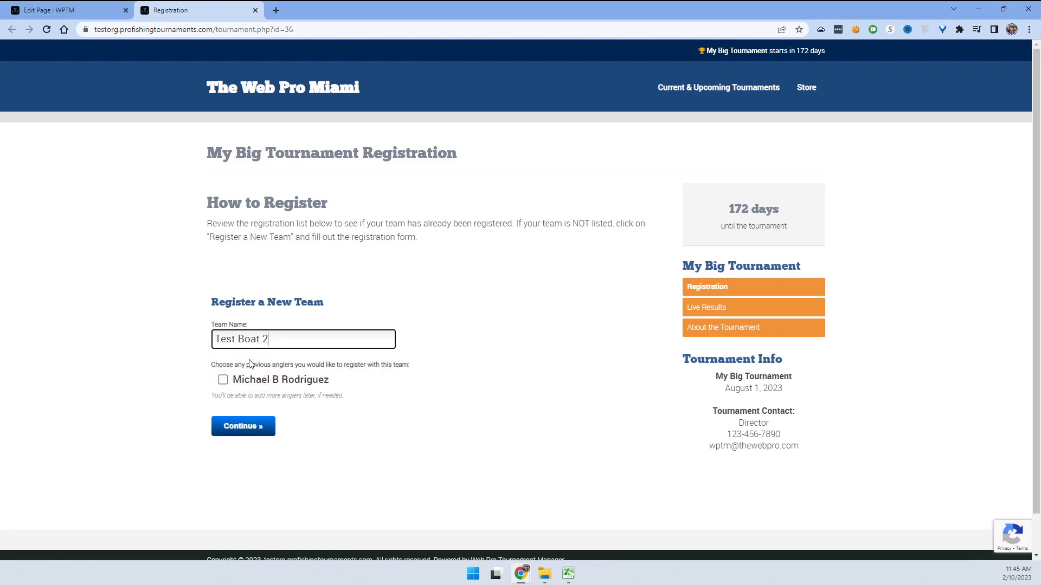
- Include the team's previous angler, continue to the registration form, and confirm the team's e-mail address
click(222, 380)
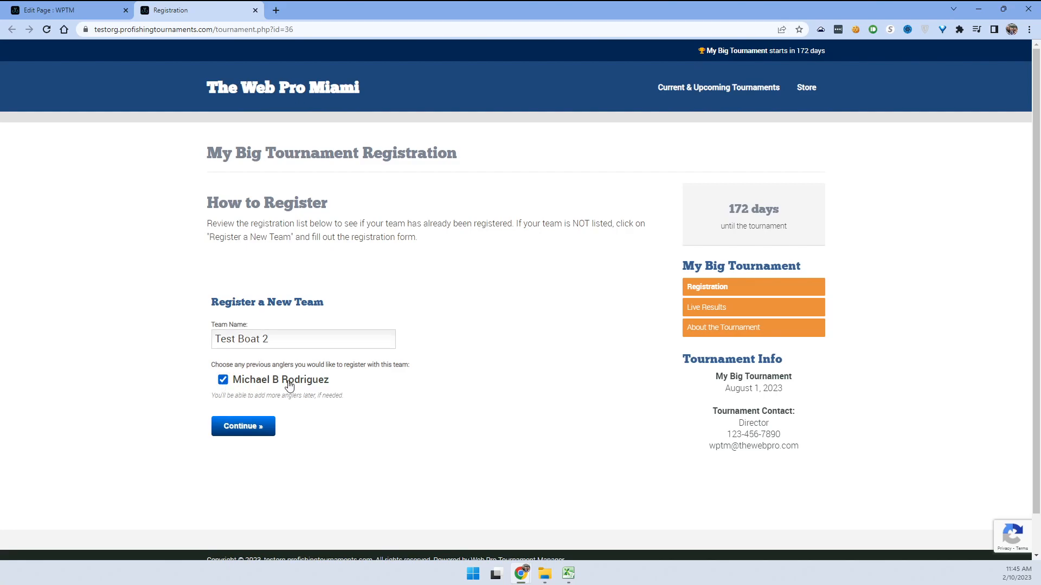
click(244, 427)
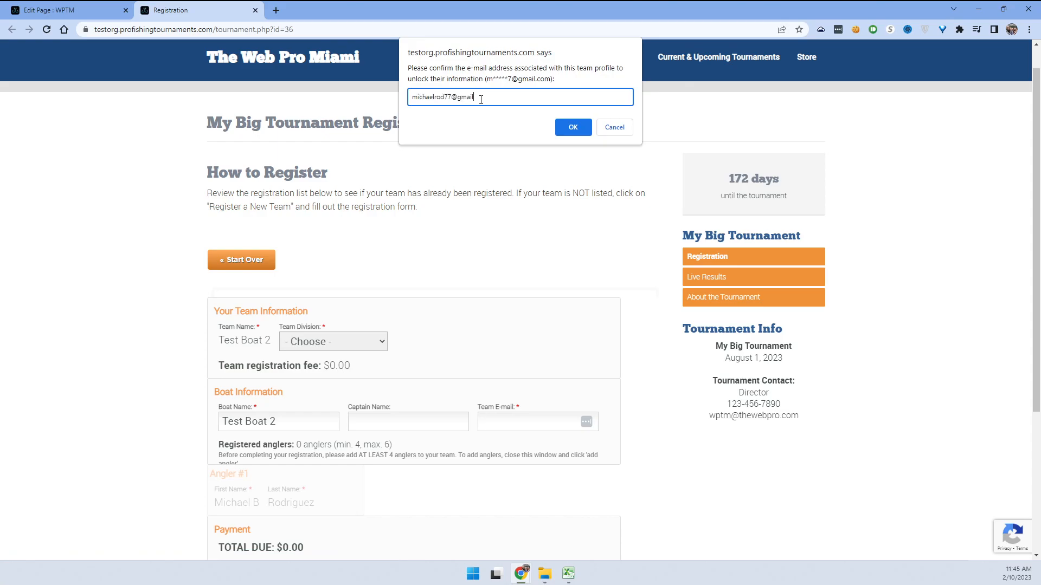
click(573, 127)
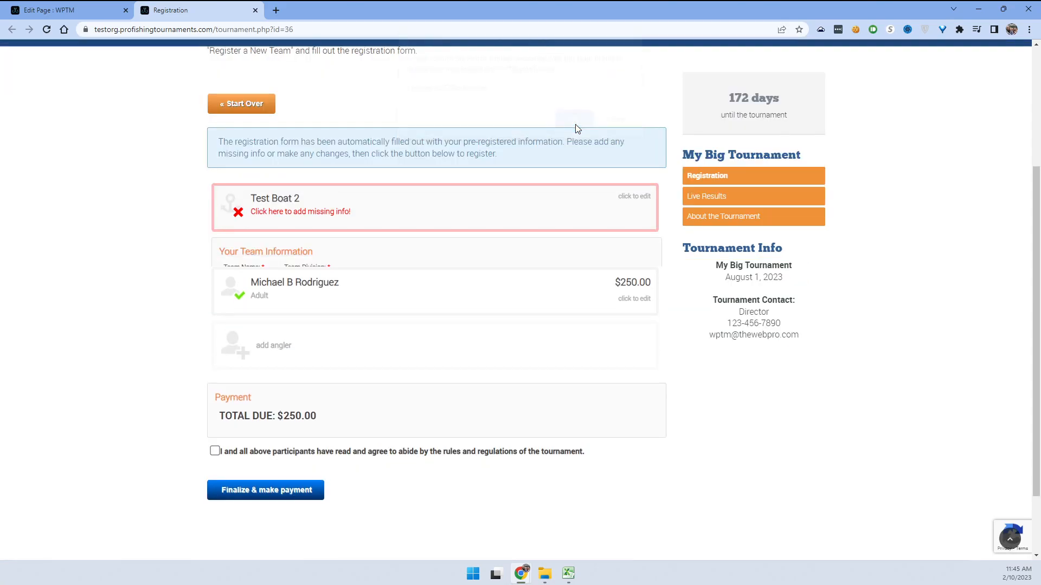
- Set Test Boat 2's team division to In-state and save the team information, then close the test registration without finalizing it
scroll(434, 244, up, 3)
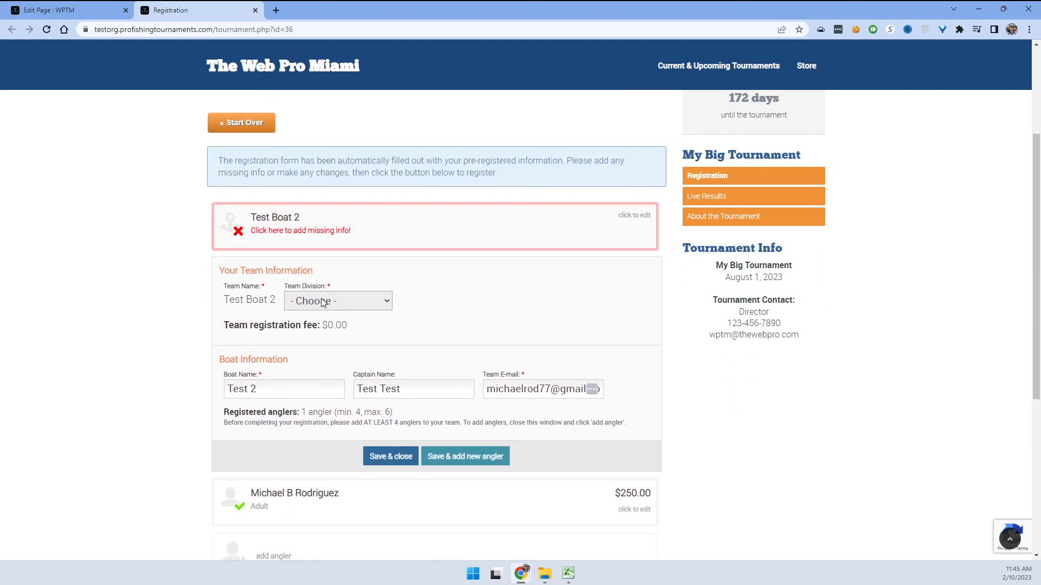
scroll(422, 320, down, 1)
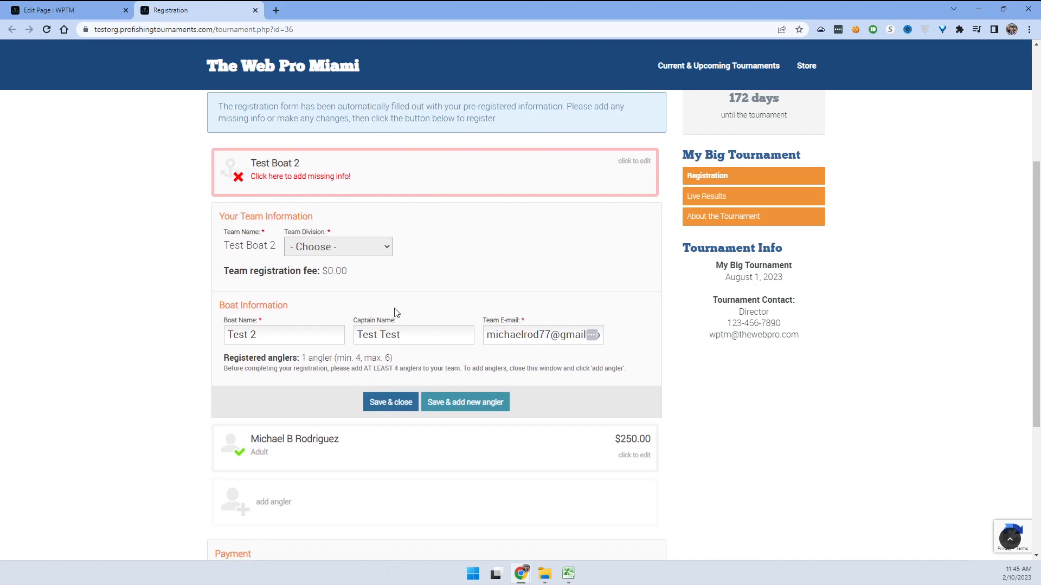
click(320, 245)
click(319, 289)
drag(224, 271, 347, 273)
click(346, 273)
click(326, 248)
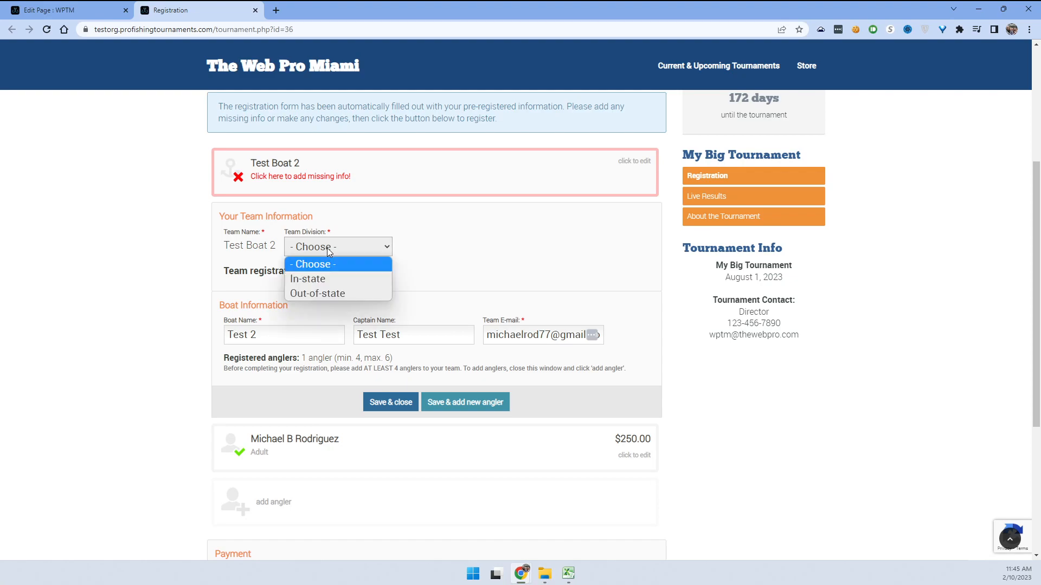
click(322, 277)
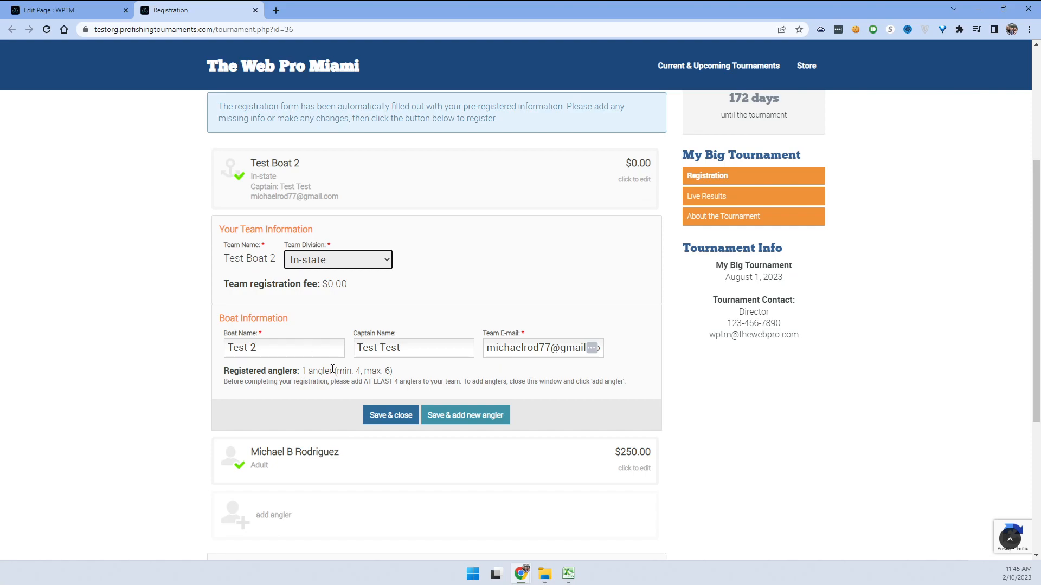
click(379, 423)
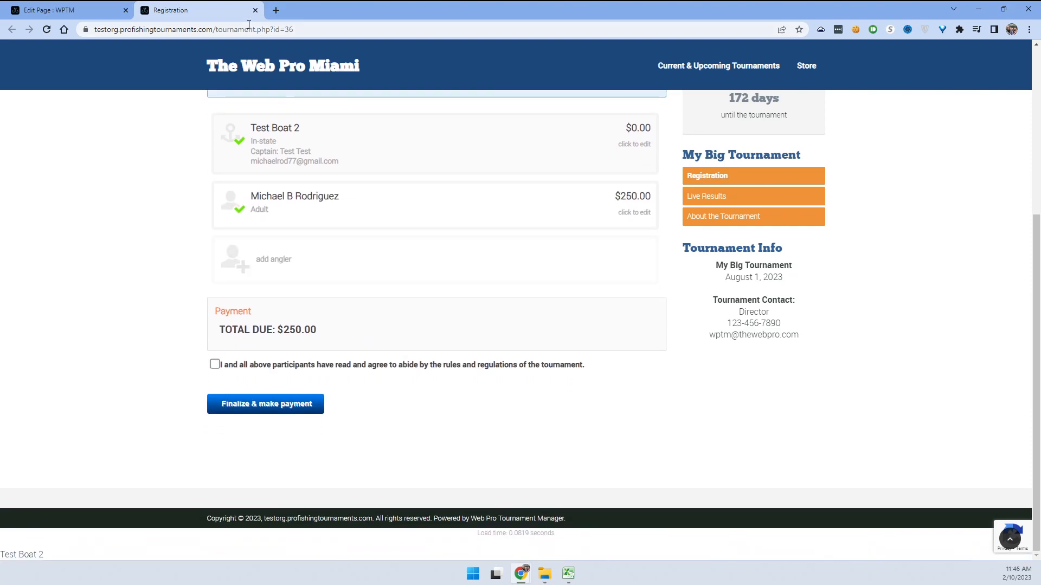
click(255, 11)
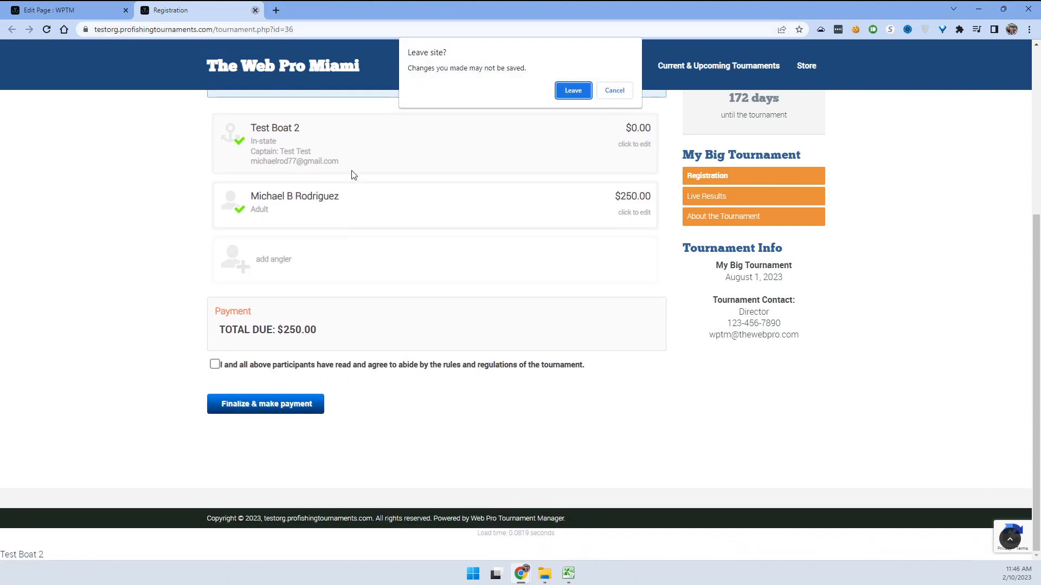
click(577, 90)
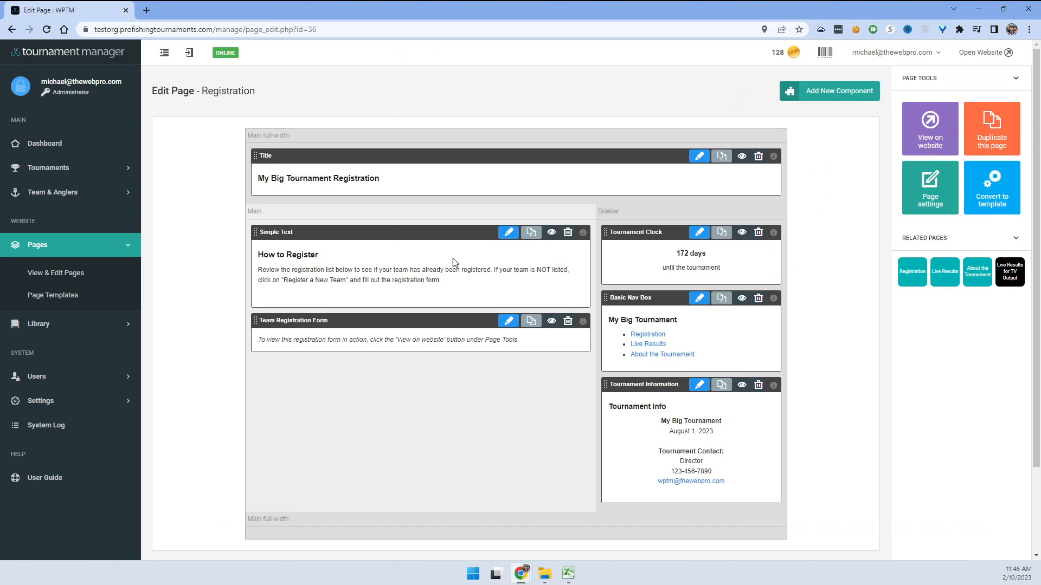
- Reopen the Team Registration Form settings and include Team Group Choice in the form fields
click(510, 322)
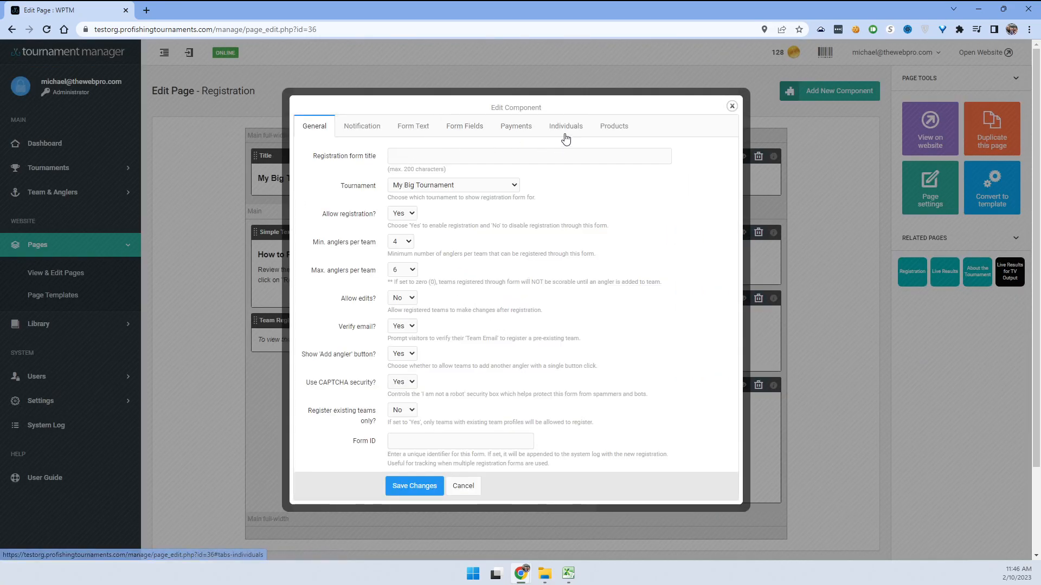
click(467, 129)
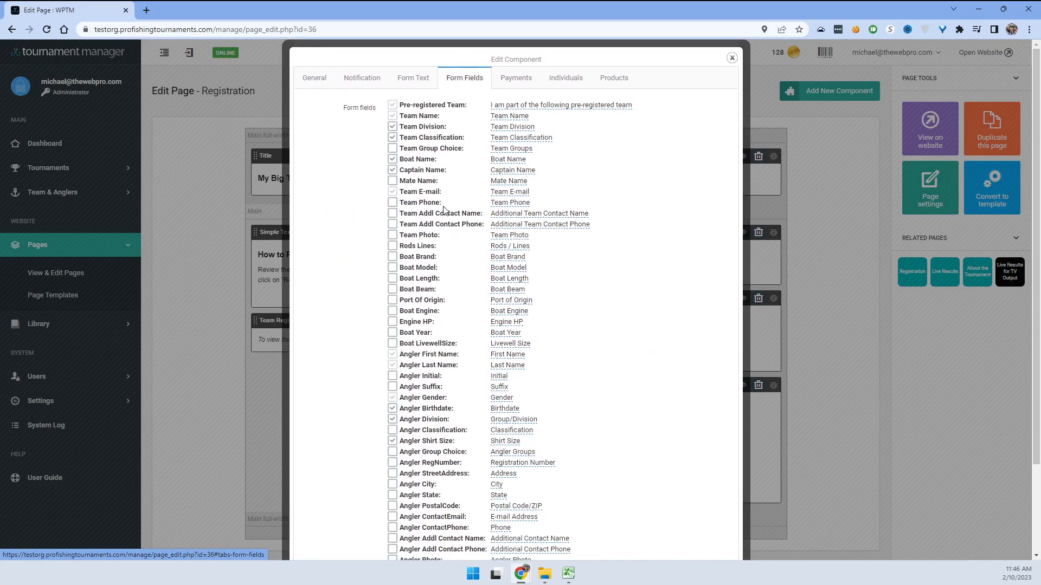
click(394, 159)
click(393, 158)
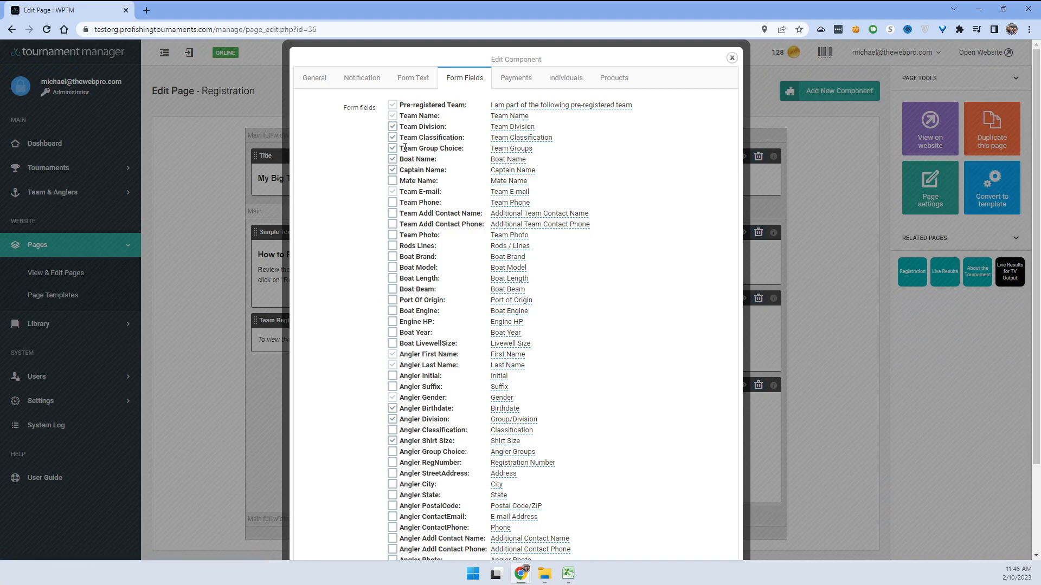
- Rename the Team Group Choice field label to "TWTs (optional)" and save the registration form's changes
click(494, 148)
drag(547, 152, 497, 152)
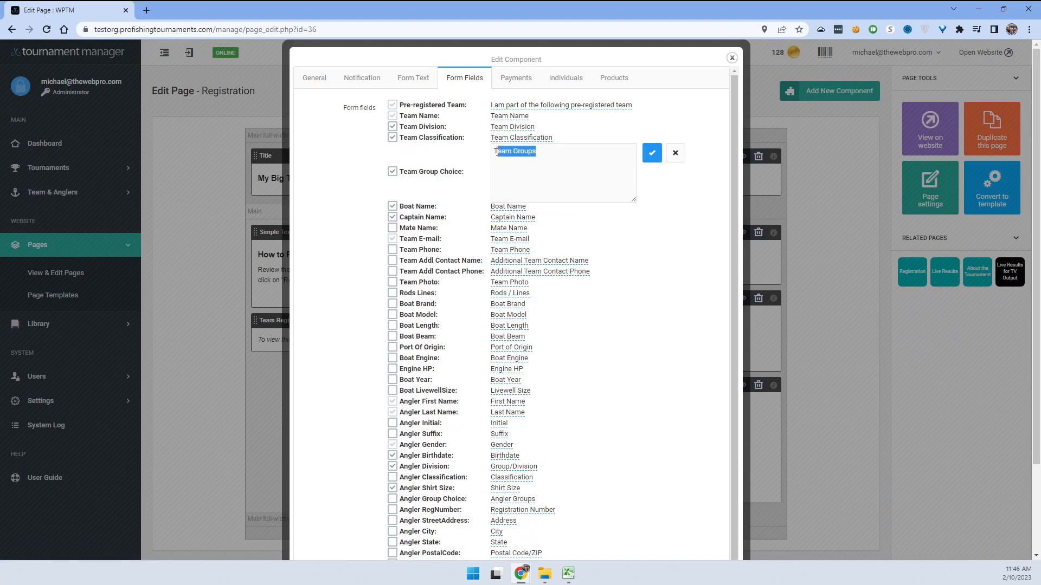
key(BackSpace)
click(652, 152)
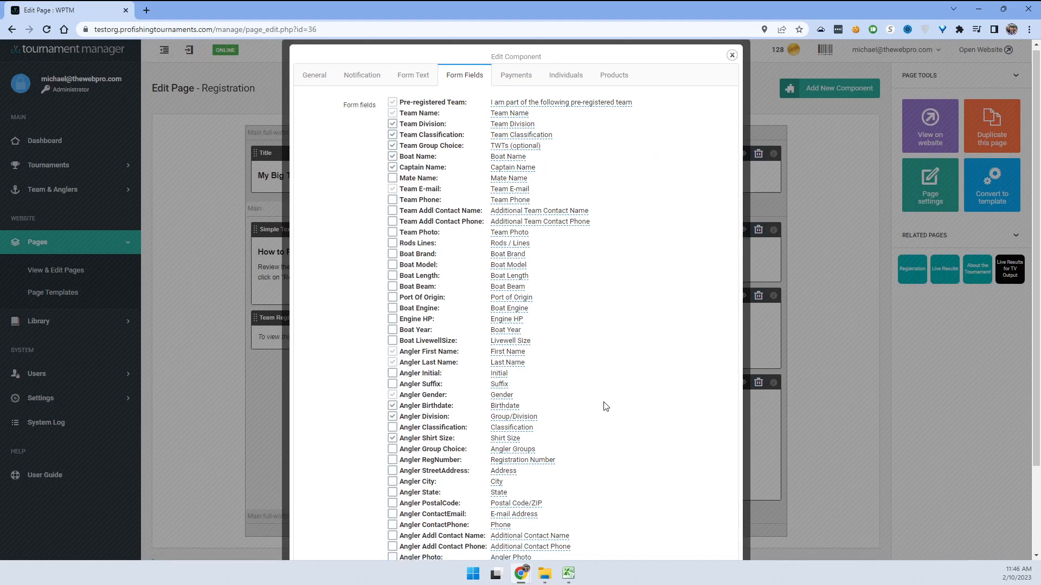
scroll(604, 407, down, 3)
click(414, 534)
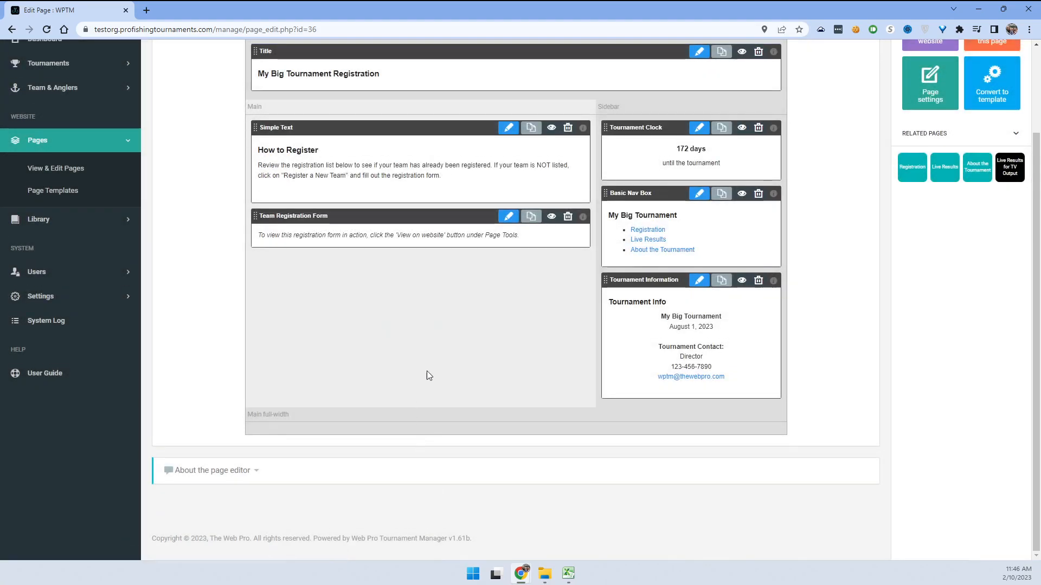
- View the My Big Tournament Registration page on the website and enter Test Boat 2 as the new team's name
scroll(907, 113, up, 1)
click(921, 75)
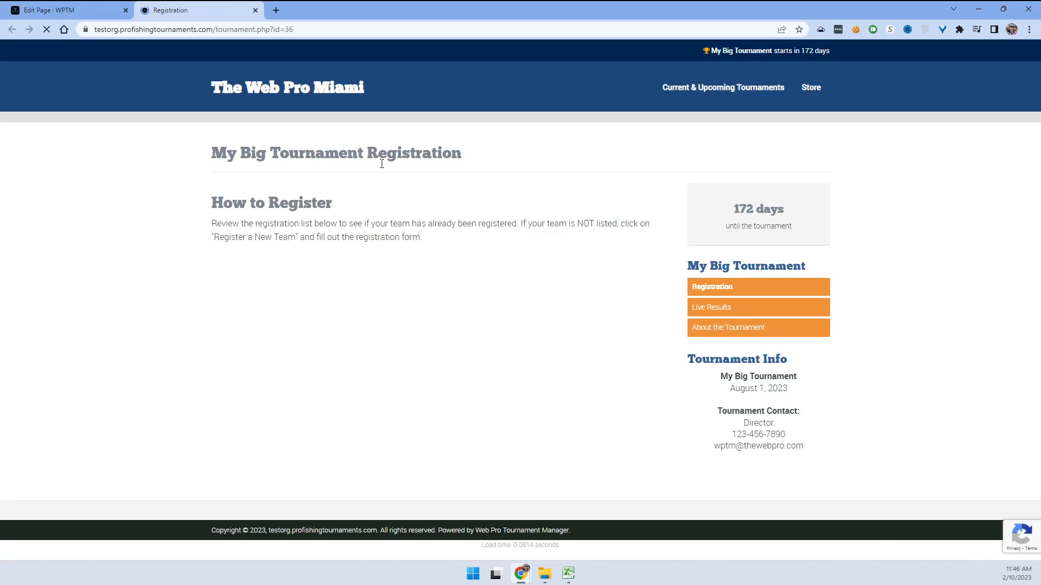
click(280, 295)
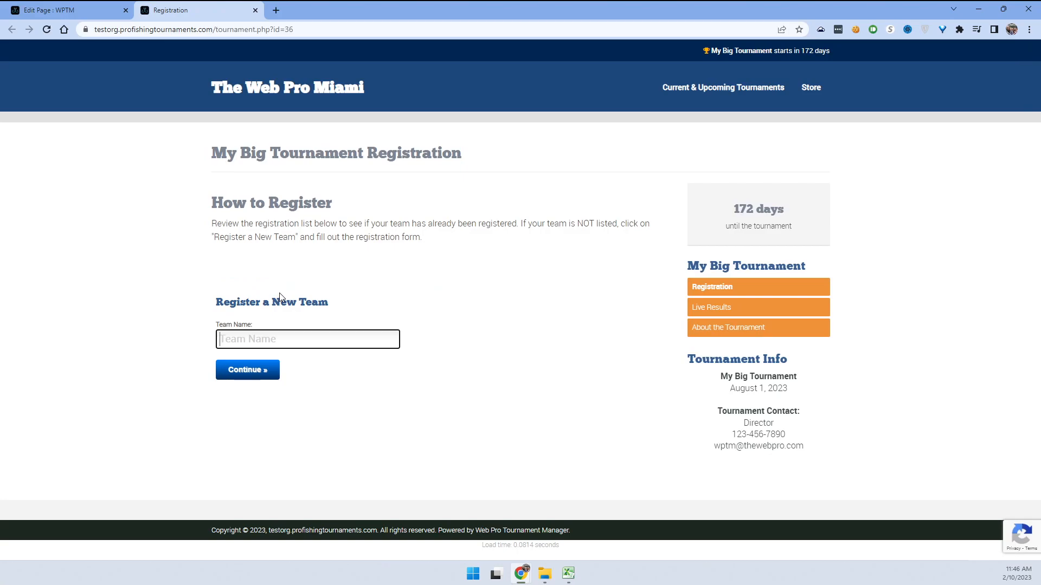
text(Tes)
click(246, 357)
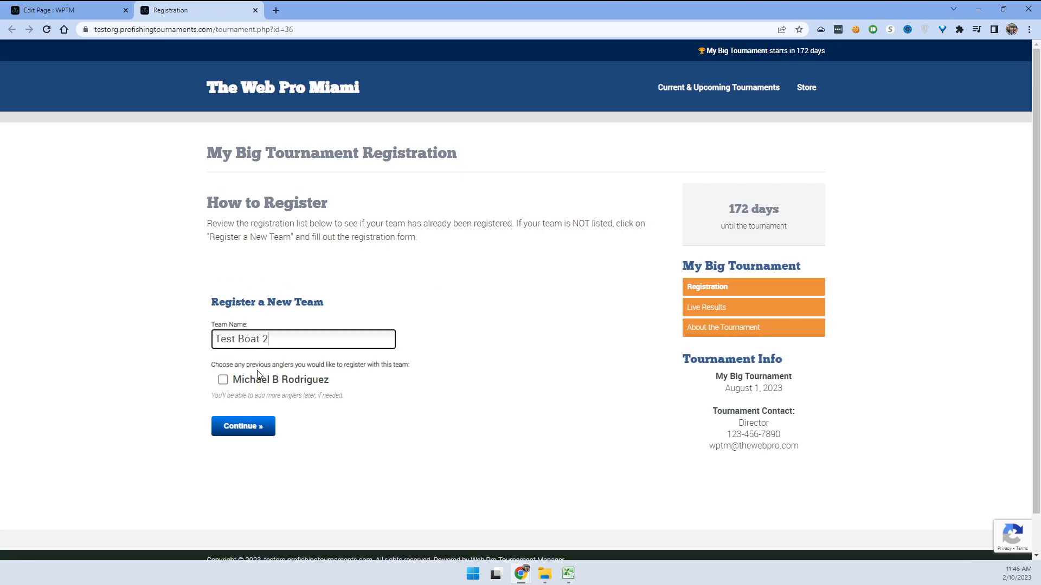
- Include the previous angler with Test Boat 2, continue to the form, and confirm the team profile's e-mail address
click(221, 377)
click(245, 424)
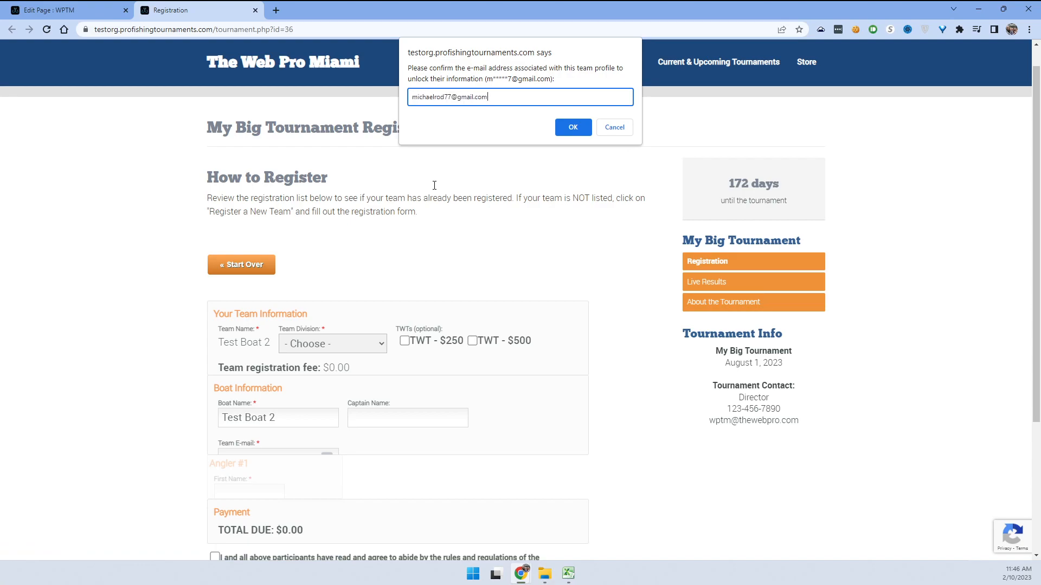
click(572, 127)
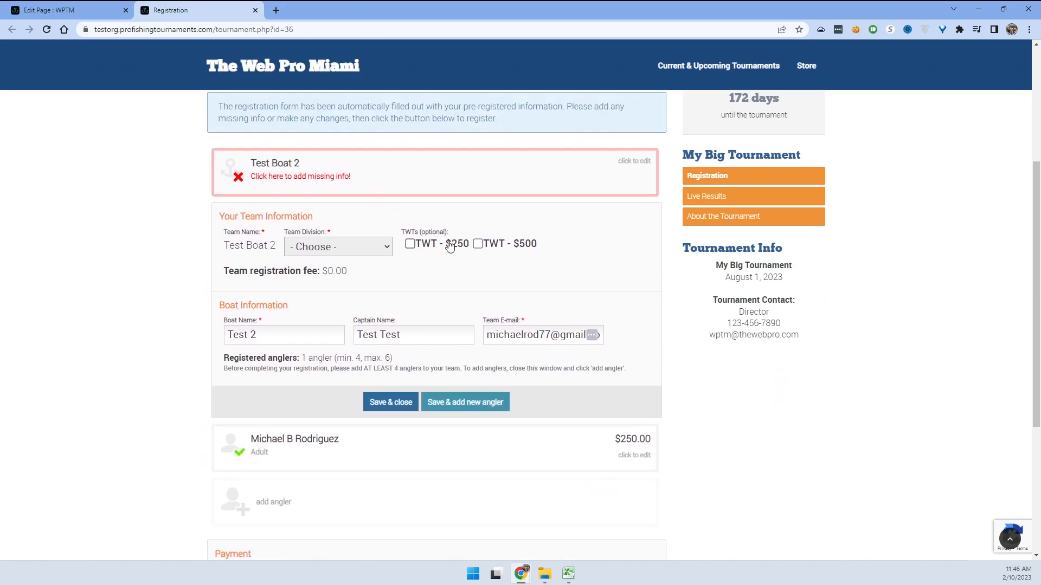
- Set the team division to In-state, select both TWT - $250 and TWT - $500, and save the team information
click(338, 250)
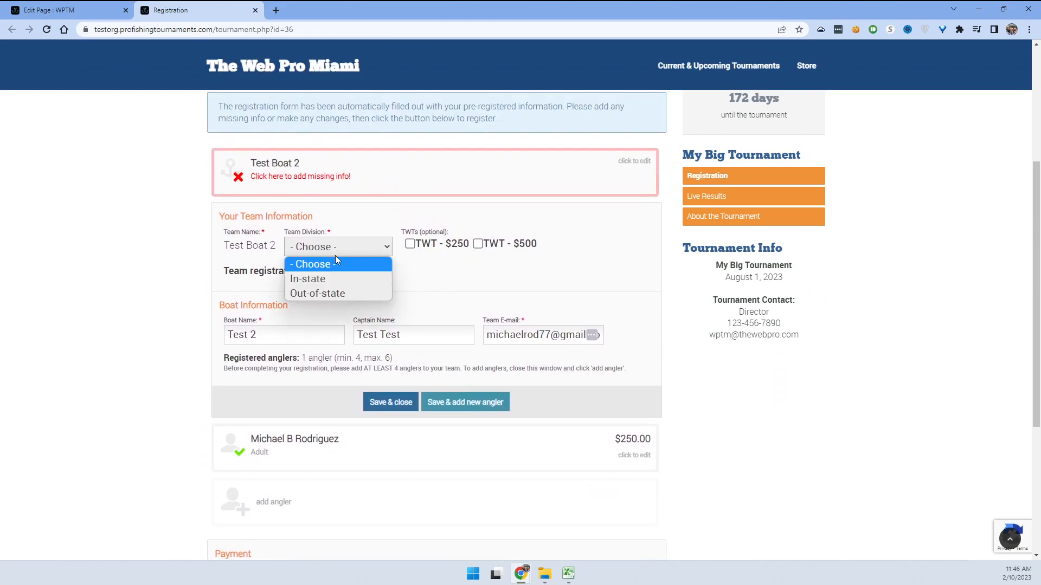
click(346, 278)
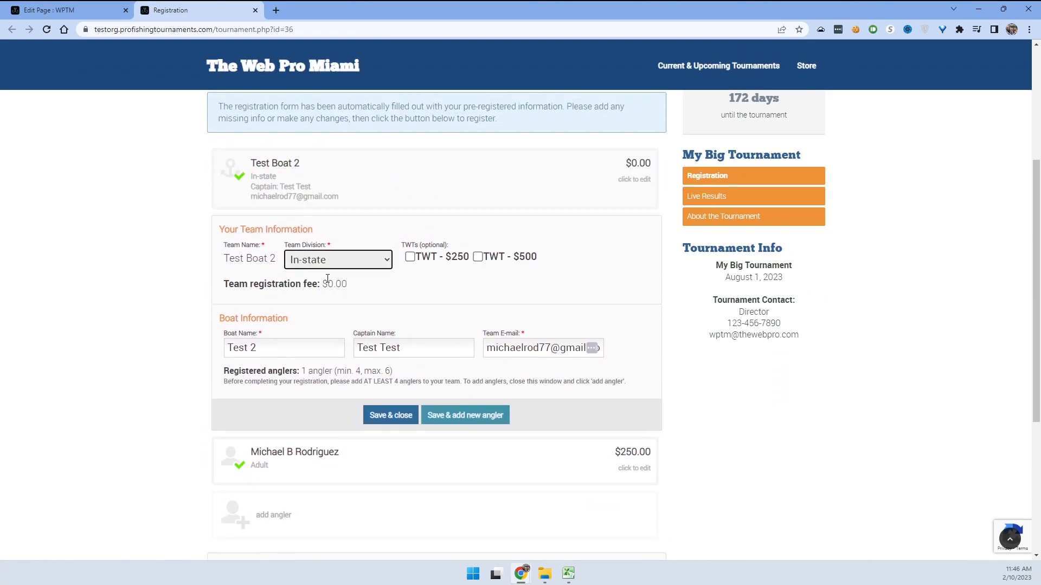
click(410, 258)
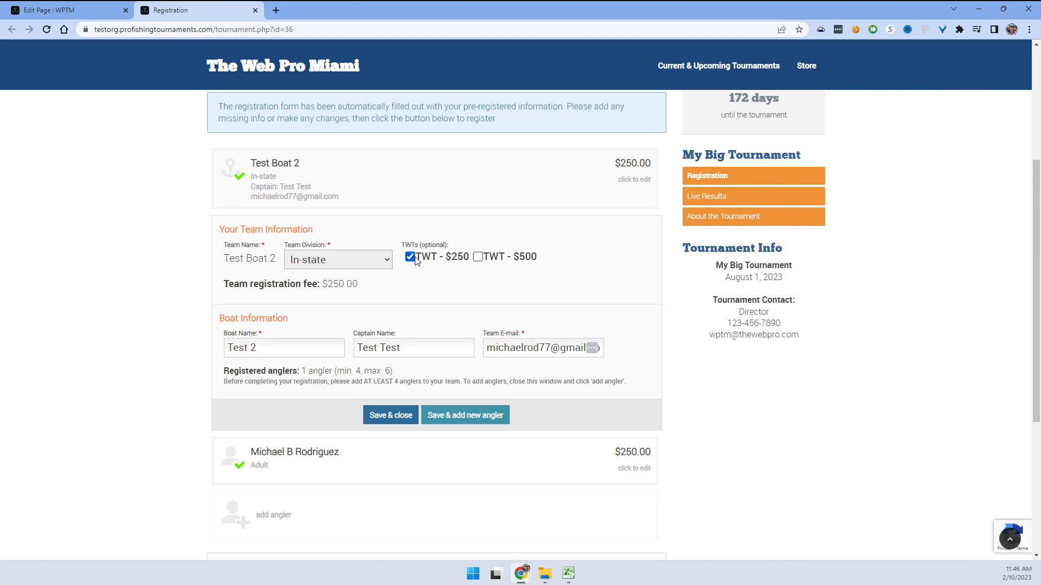
click(477, 257)
click(410, 258)
click(410, 257)
click(396, 418)
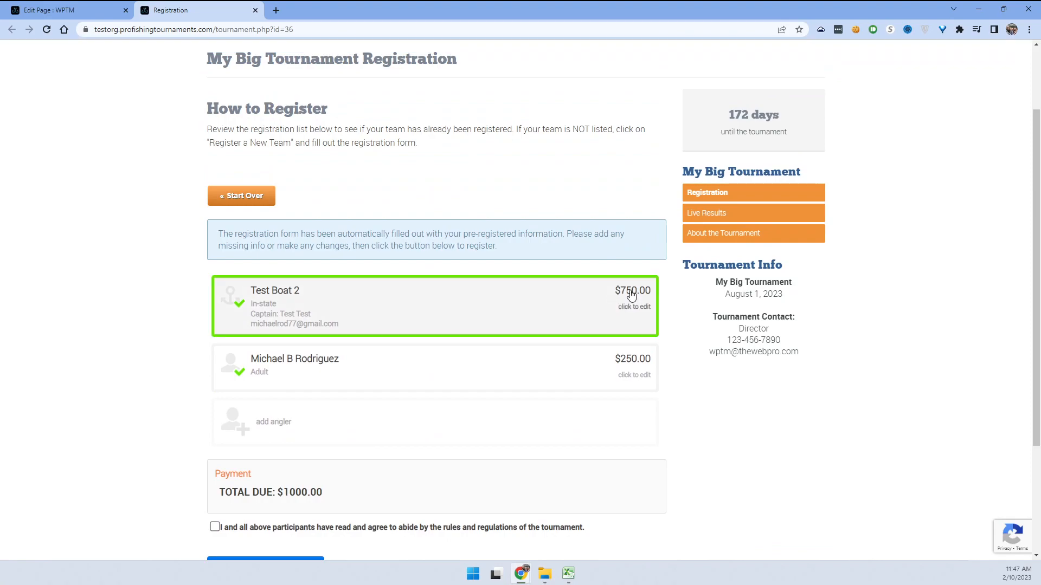
- Try the Senior and Junior divisions on the registered angler to compare fees, restore Adult, and save the angler
scroll(325, 365, down, 2)
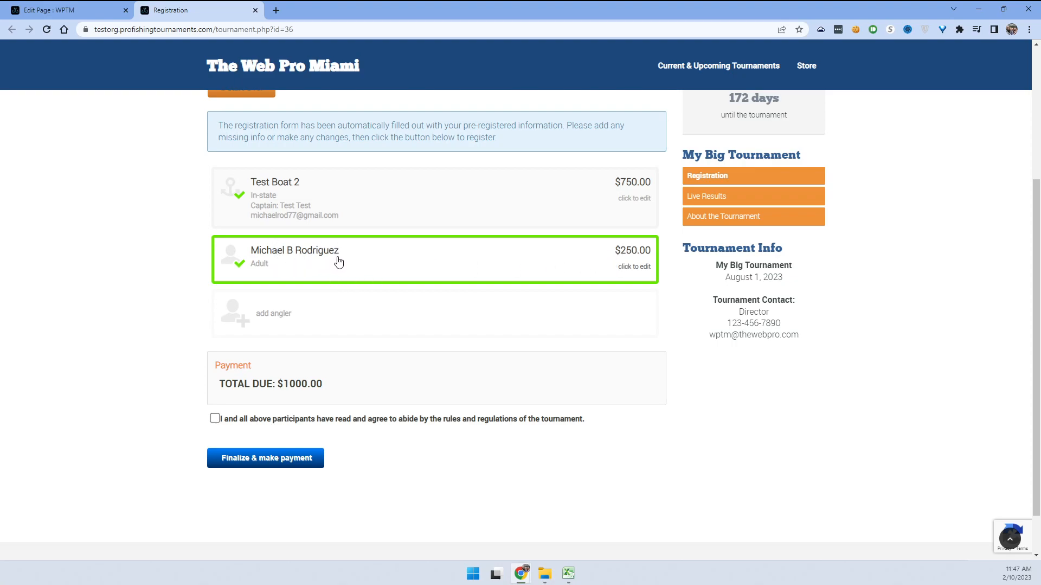
click(339, 262)
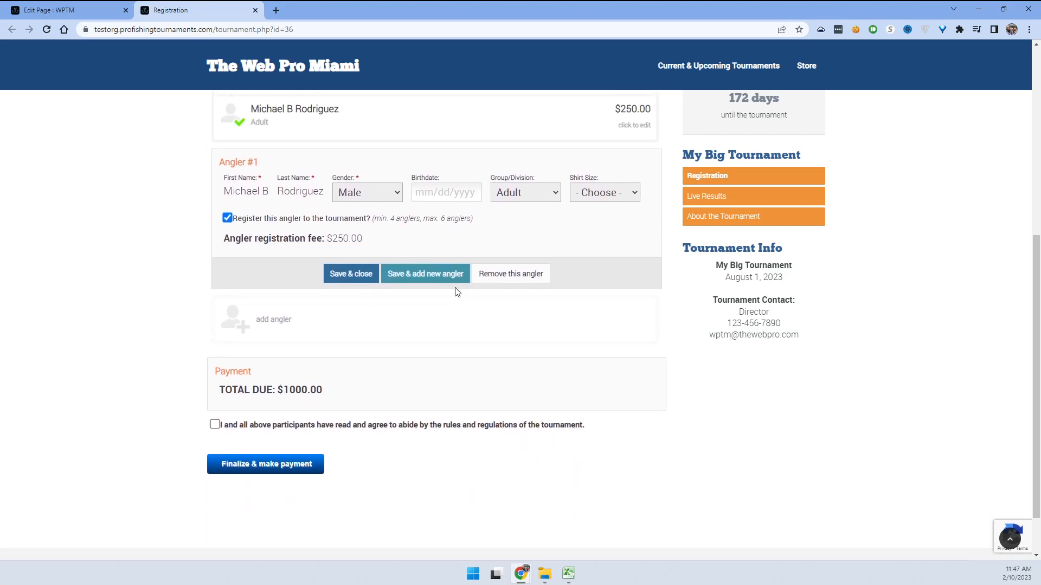
scroll(457, 291, up, 2)
click(514, 301)
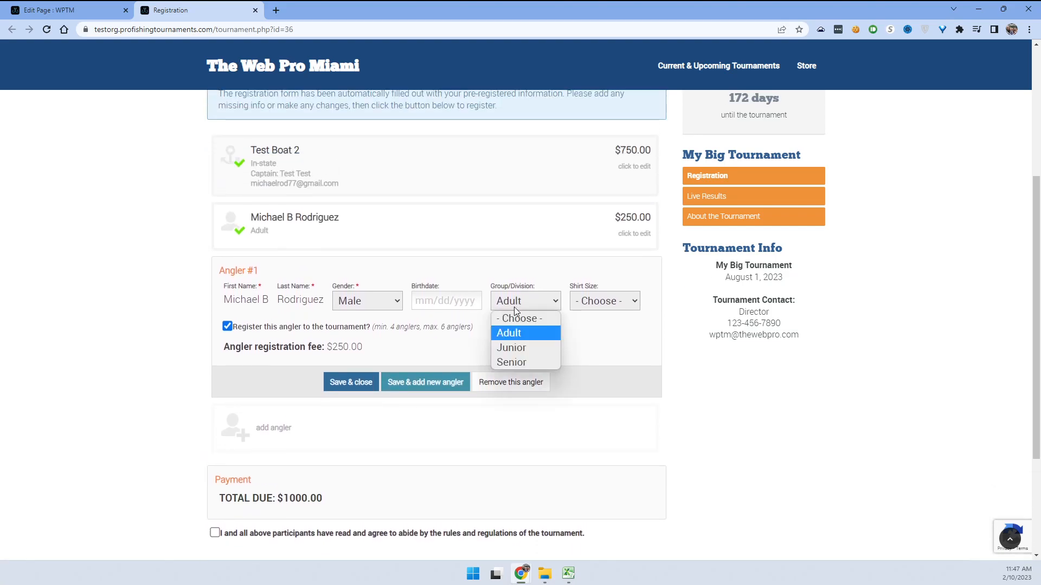
click(520, 361)
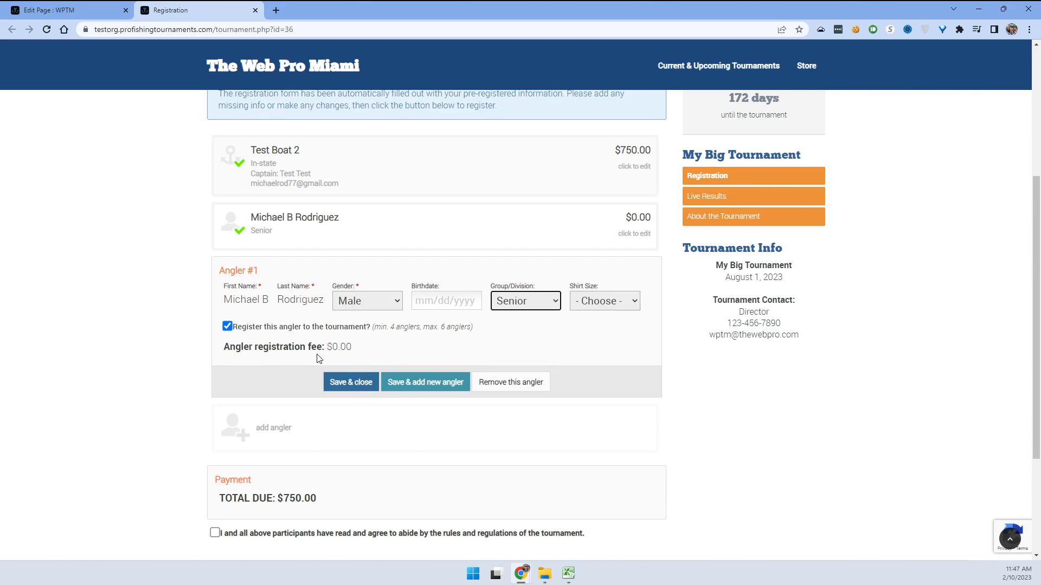
click(514, 303)
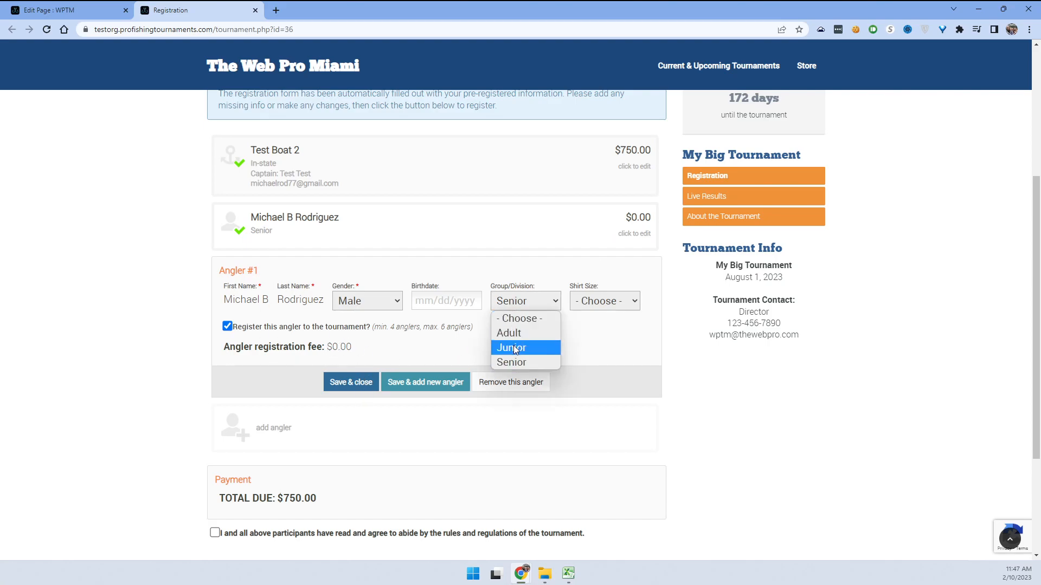
click(515, 348)
drag(334, 348, 400, 342)
click(514, 302)
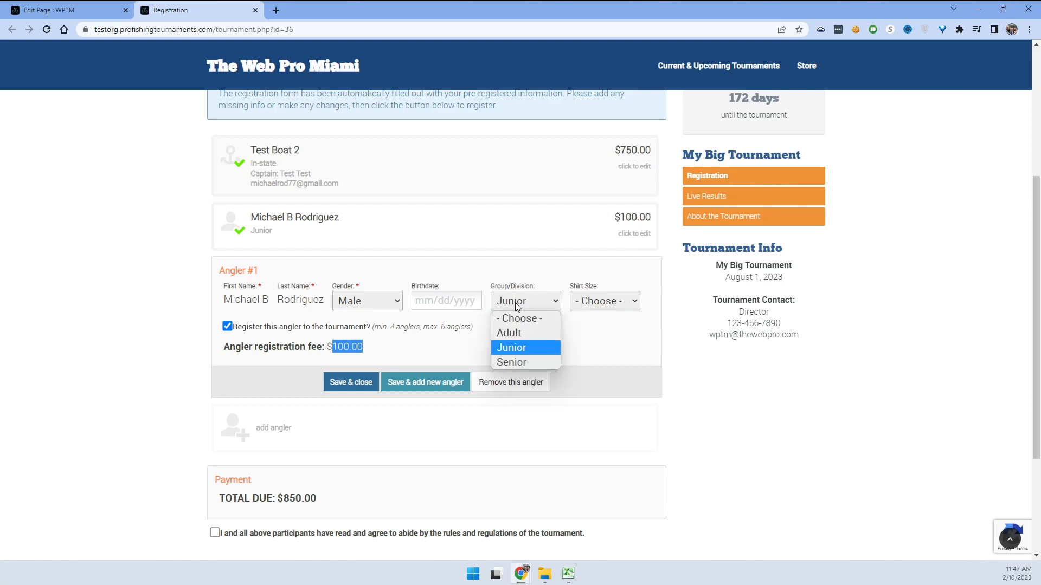
click(512, 327)
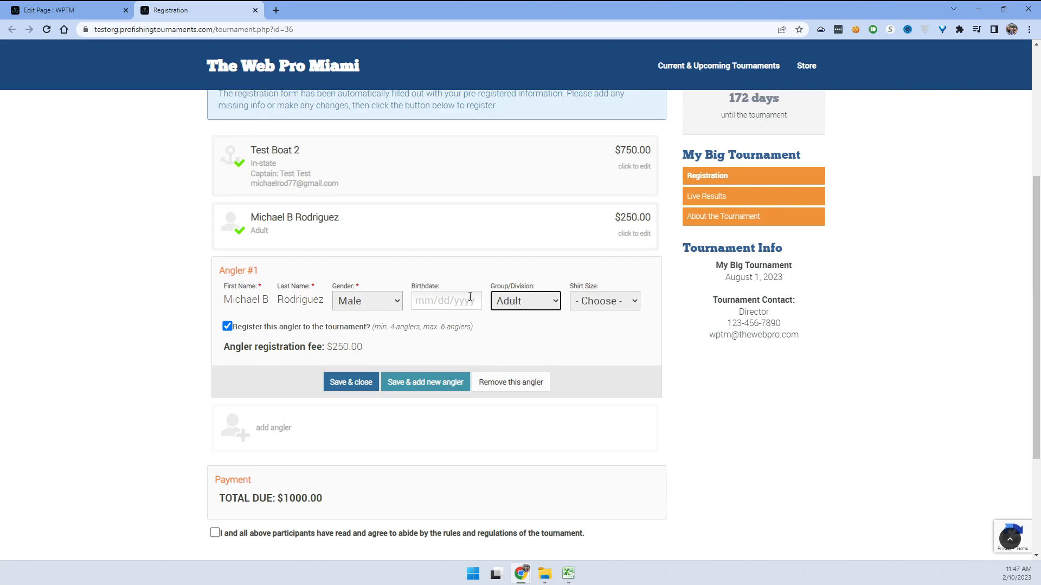
click(359, 387)
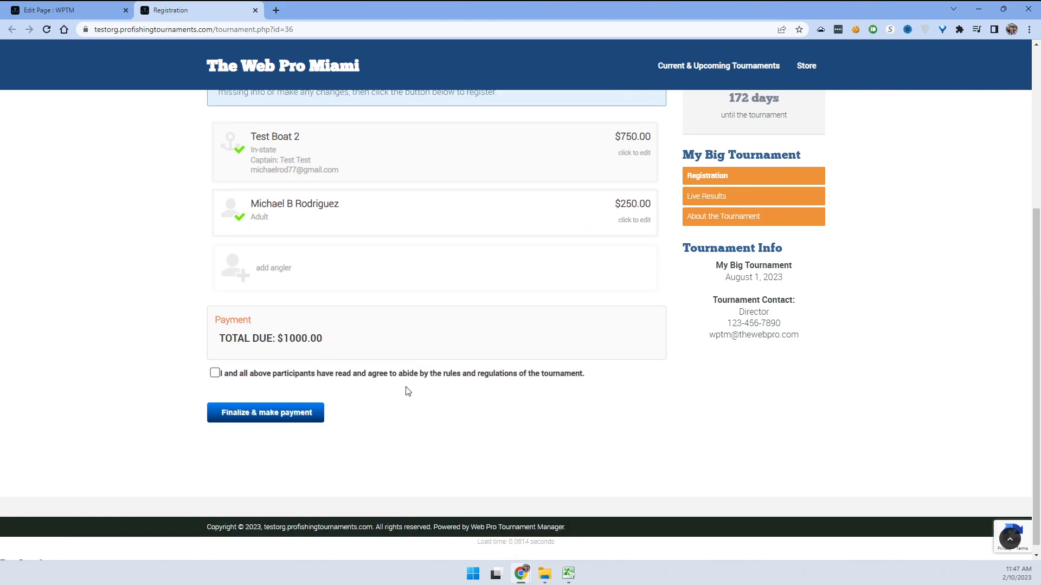
- Reopen the angler's details, try shirt size Medium (M), change it to XXX-Large (3XL), and save the angler
scroll(367, 350, up, 2)
click(369, 316)
scroll(369, 316, down, 5)
scroll(429, 316, up, 2)
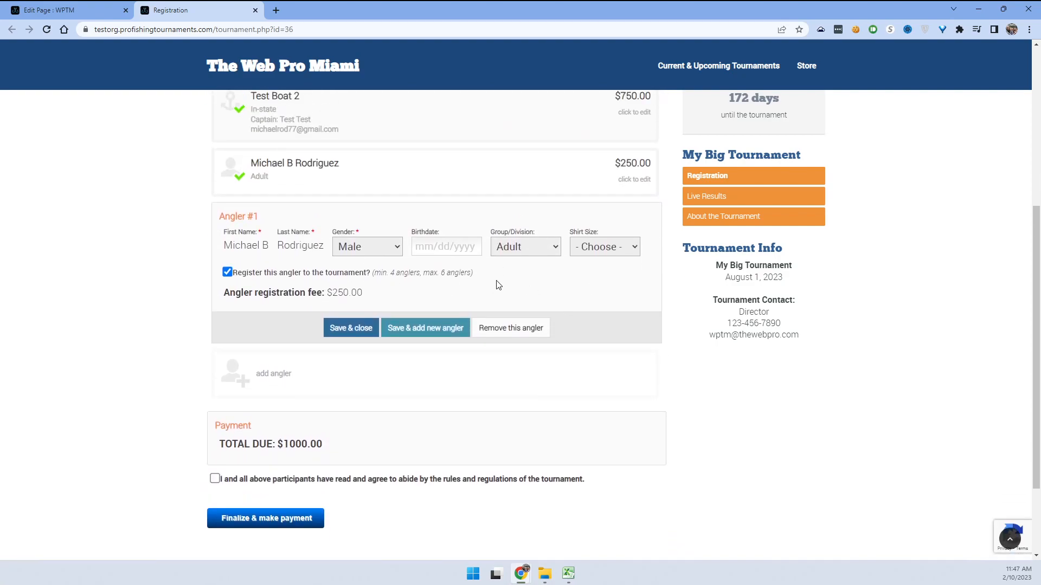
click(604, 253)
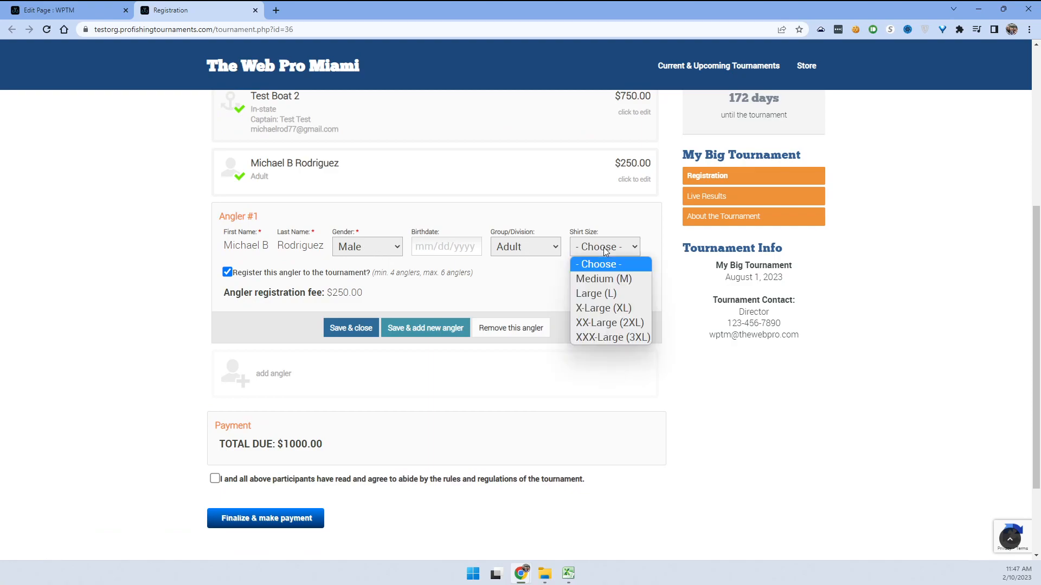
click(605, 280)
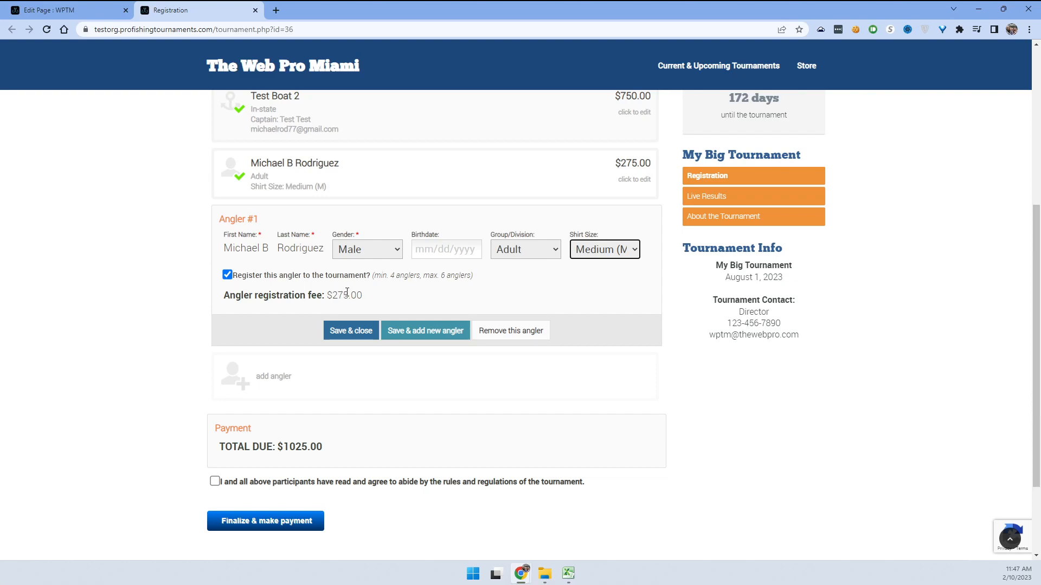
click(602, 255)
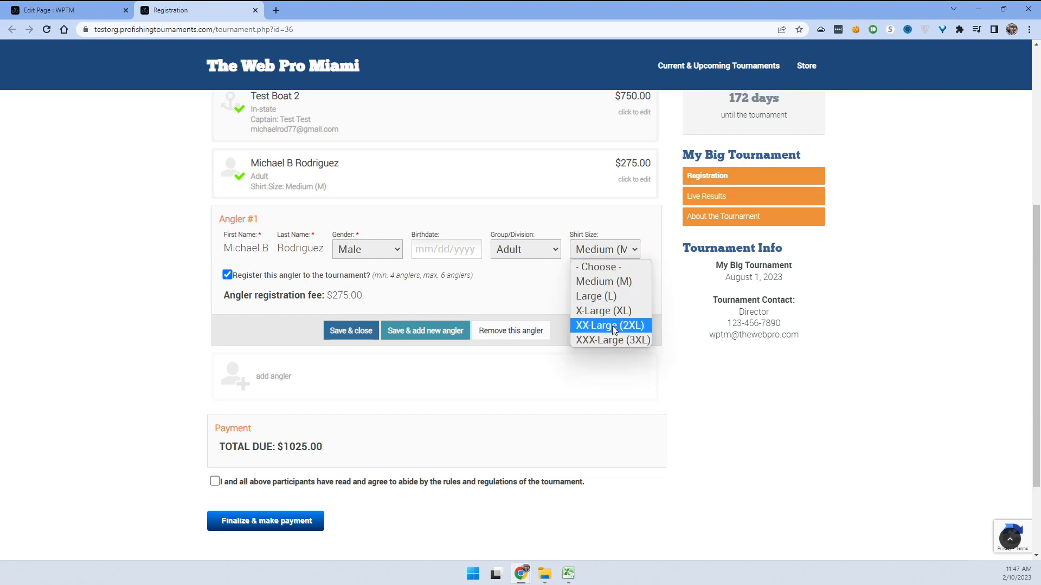
click(599, 340)
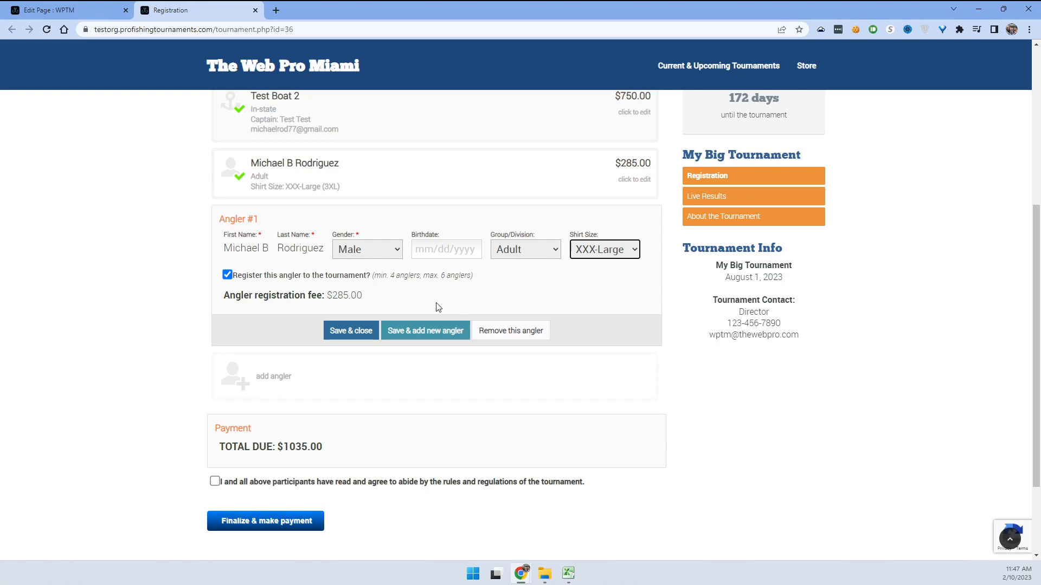
scroll(502, 223, up, 1)
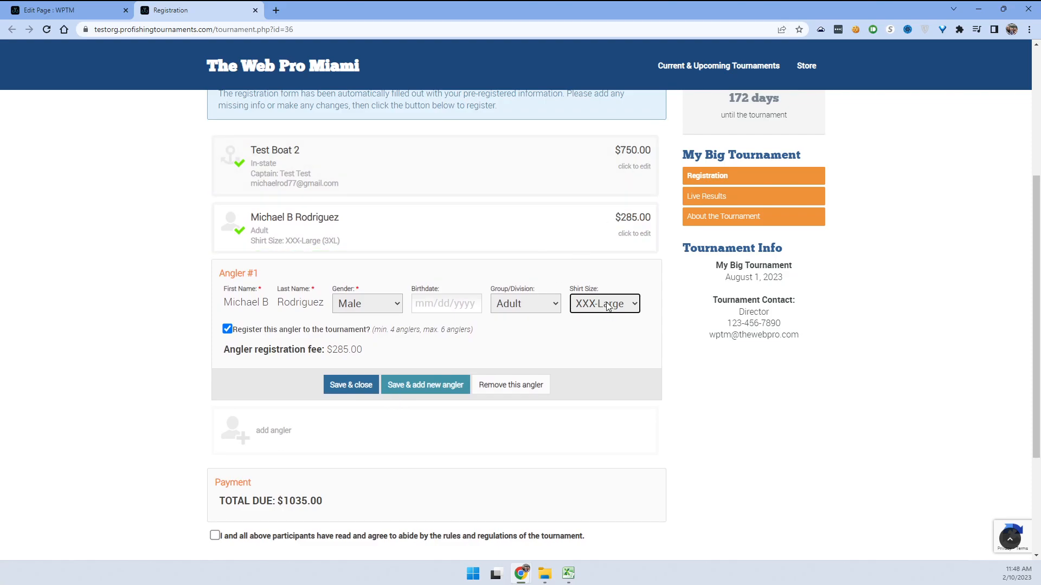
click(350, 380)
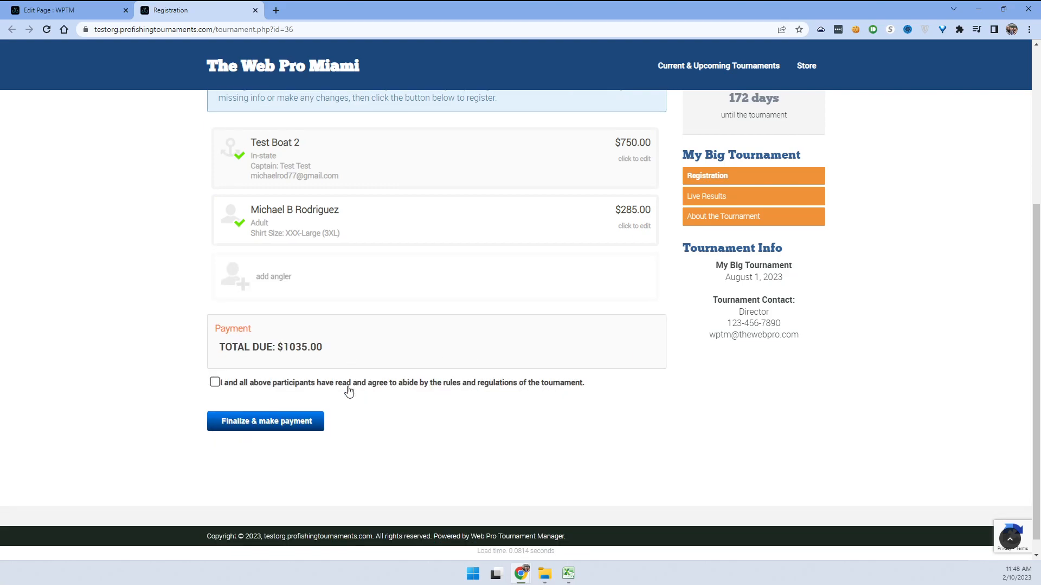
- Review the total due, then close the test registration page without finalizing and discard its unsaved entries
drag(284, 329, 324, 337)
click(384, 340)
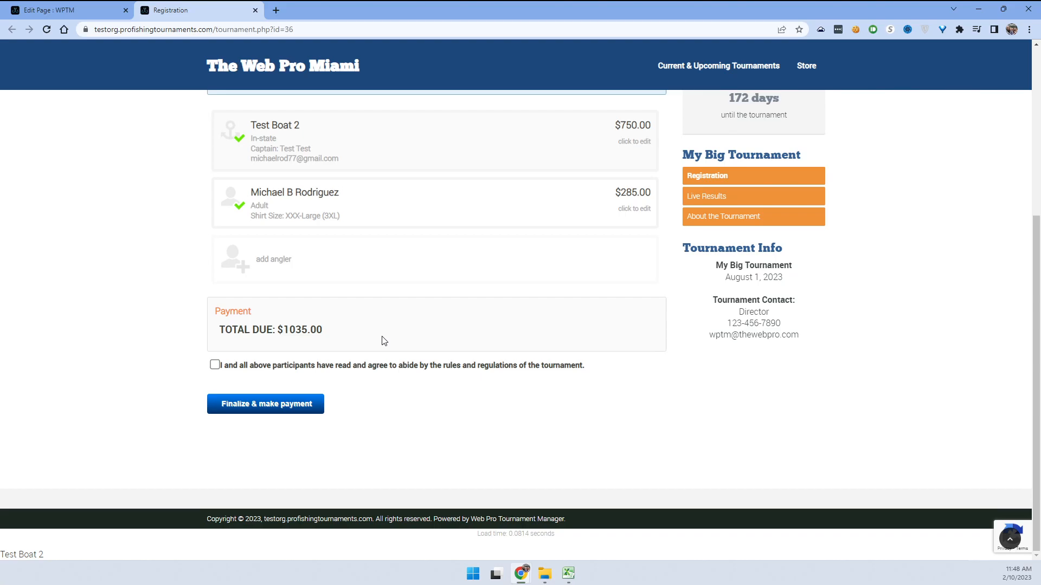
click(256, 9)
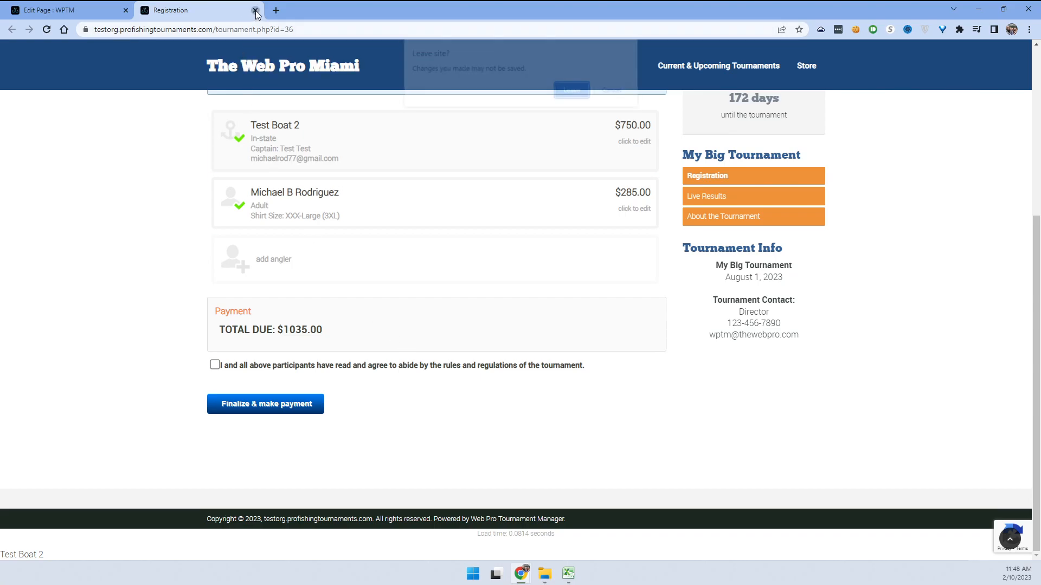
click(573, 90)
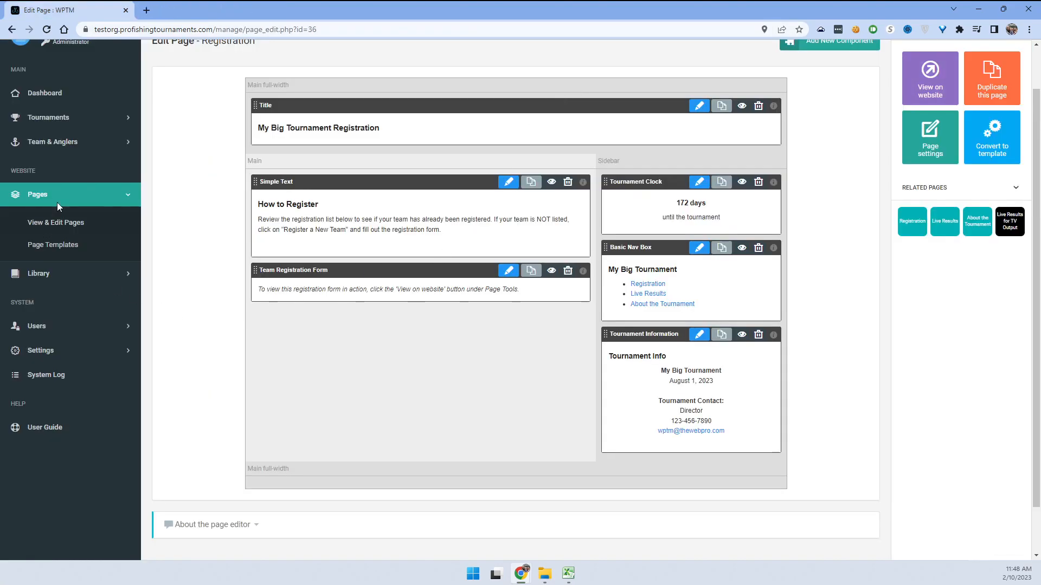
- Go to the list of current tournaments and open the setup page of My Big Tournament
click(56, 124)
click(69, 150)
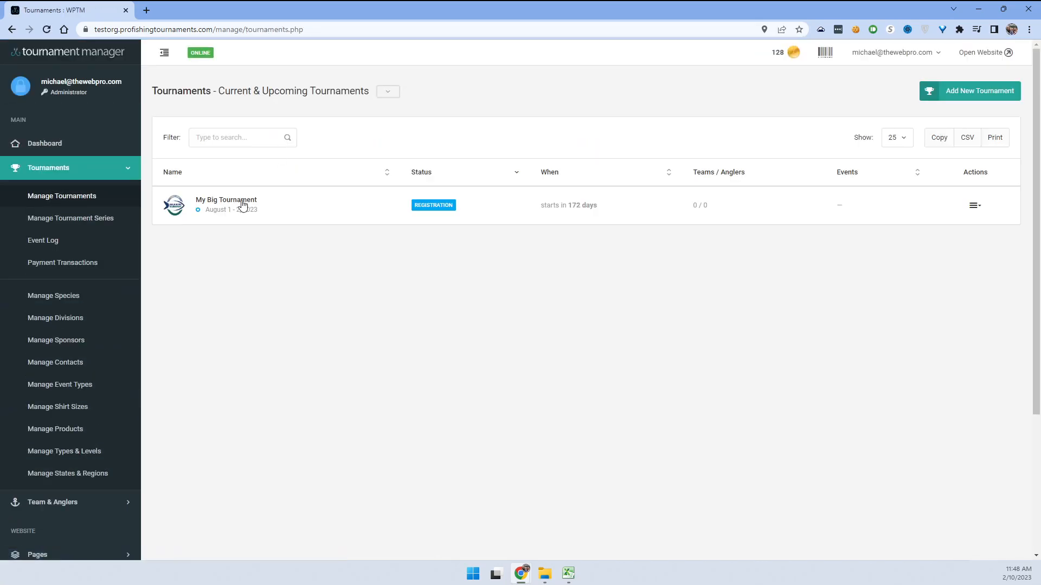
click(238, 201)
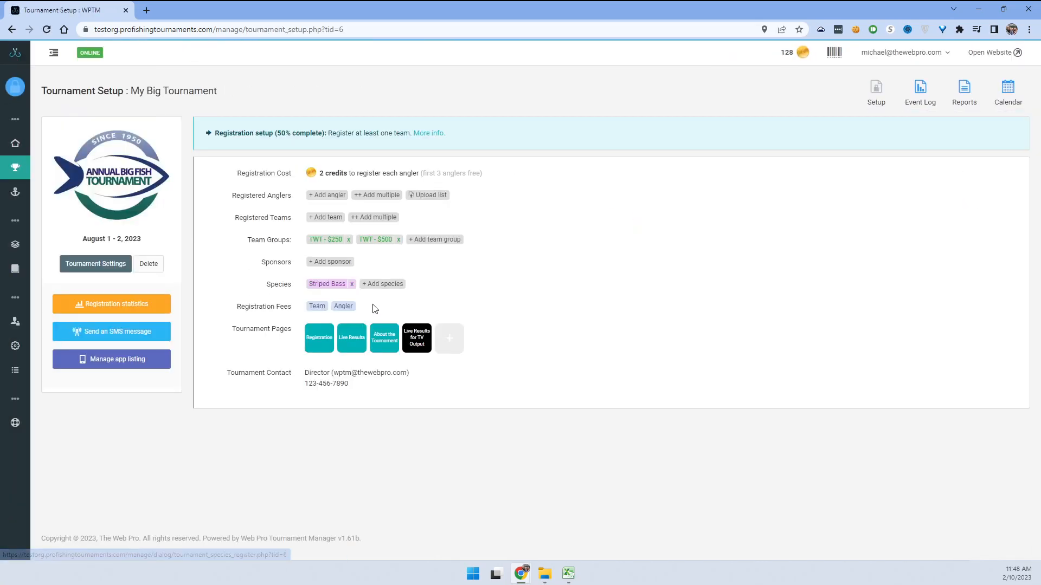